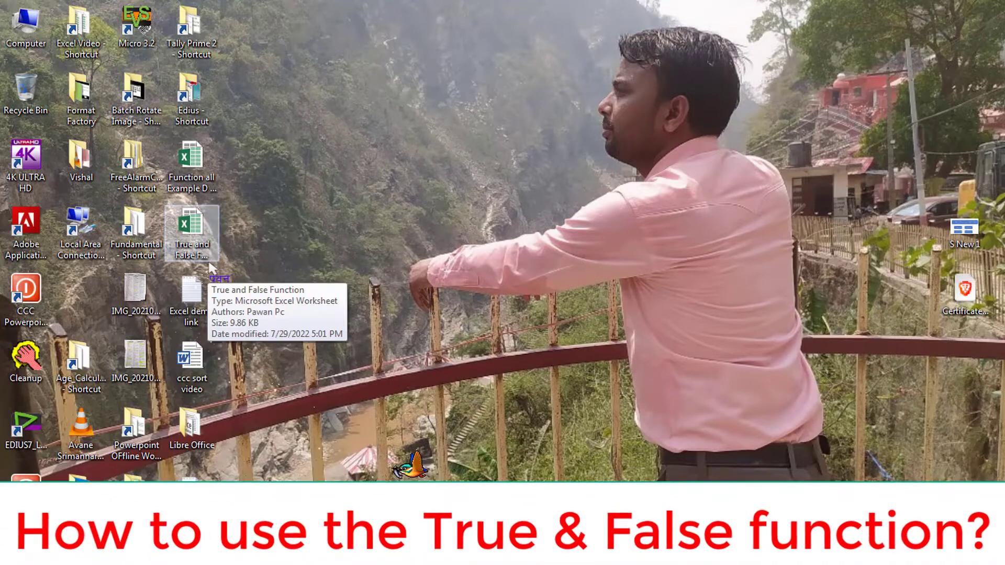
- Refresh the desktop, then reveal the False- heading and its description paragraph
right_click(355, 231)
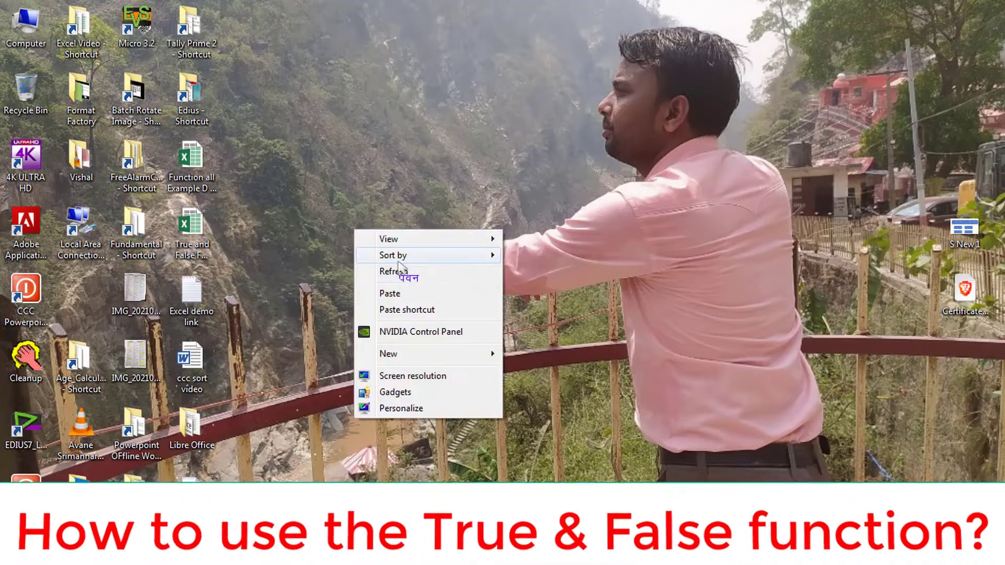
left_click(401, 270)
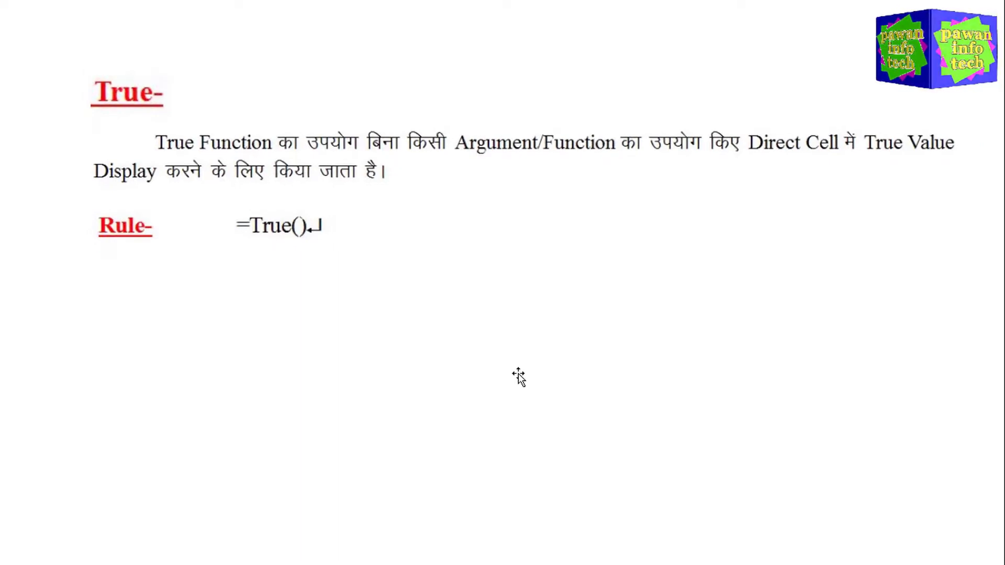
left_click(518, 377)
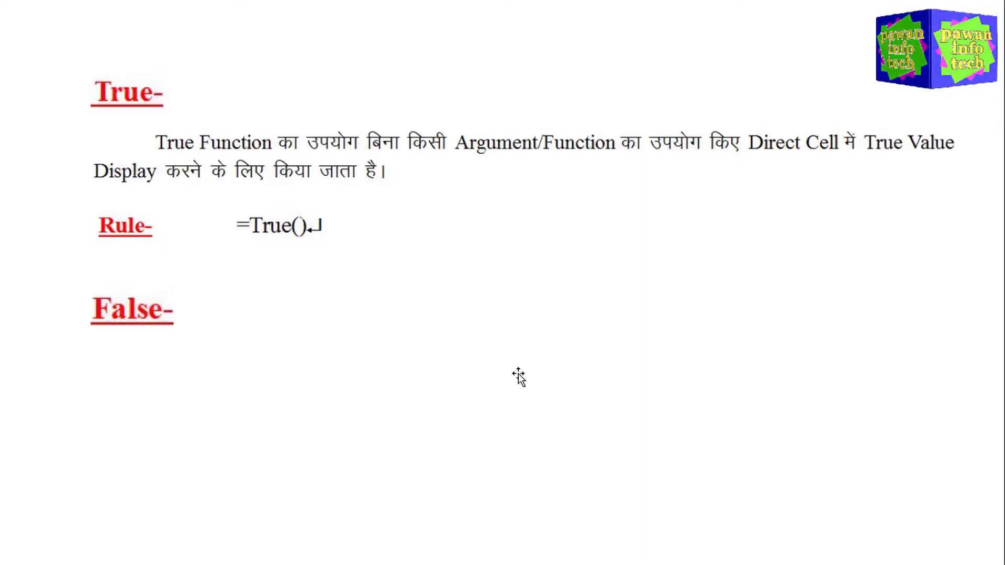
left_click(518, 377)
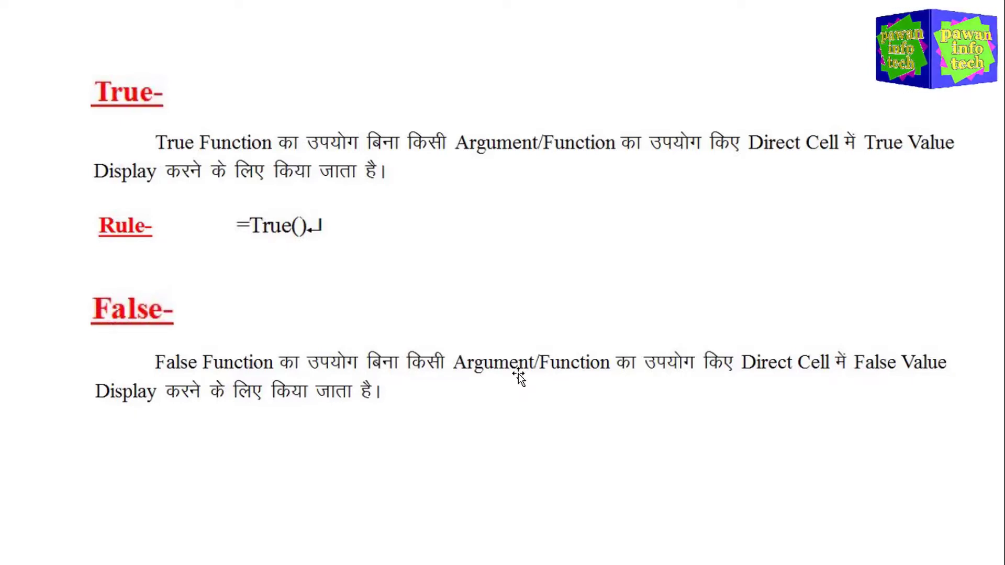
- Reveal the Rule- =False() line below the False description
left_click(518, 375)
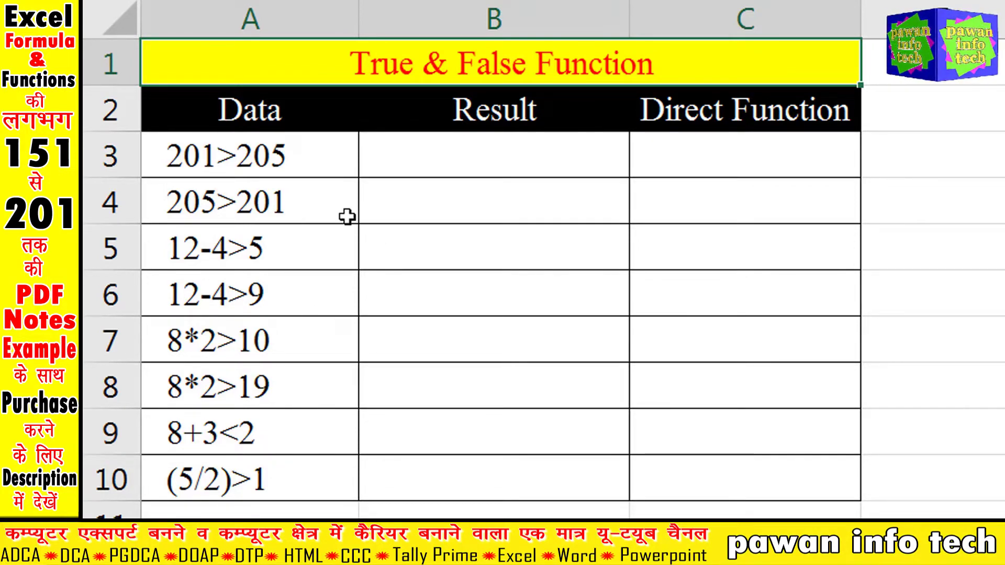
- Enter =201>205 in B3 and =205>201 in B4, giving FALSE and TRUE
left_click(482, 161)
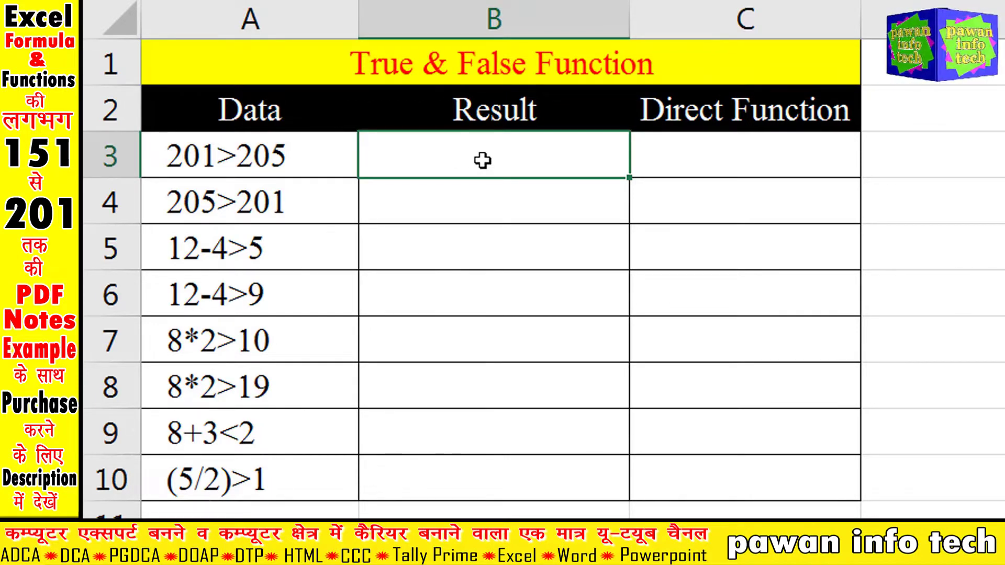
type("=")
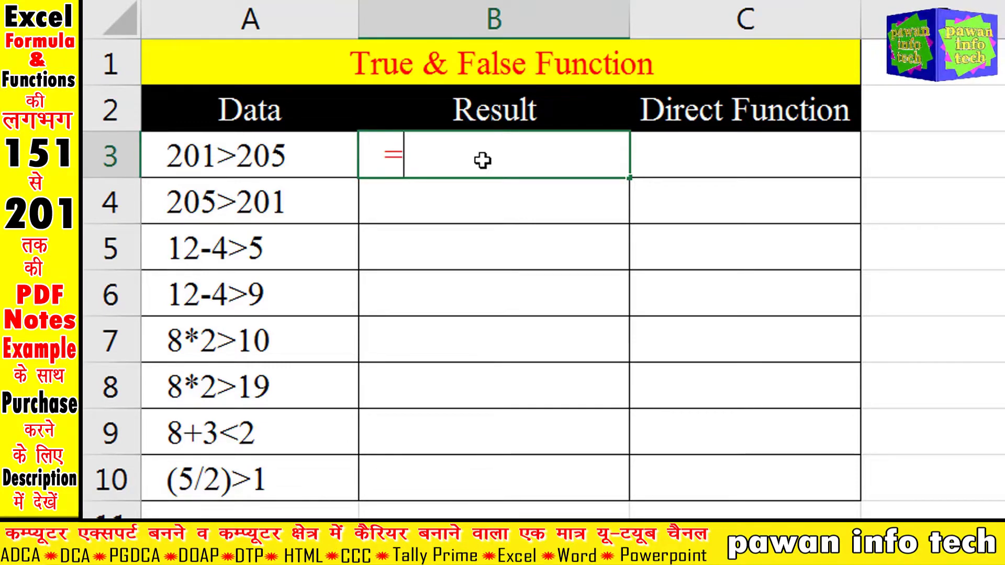
type("201")
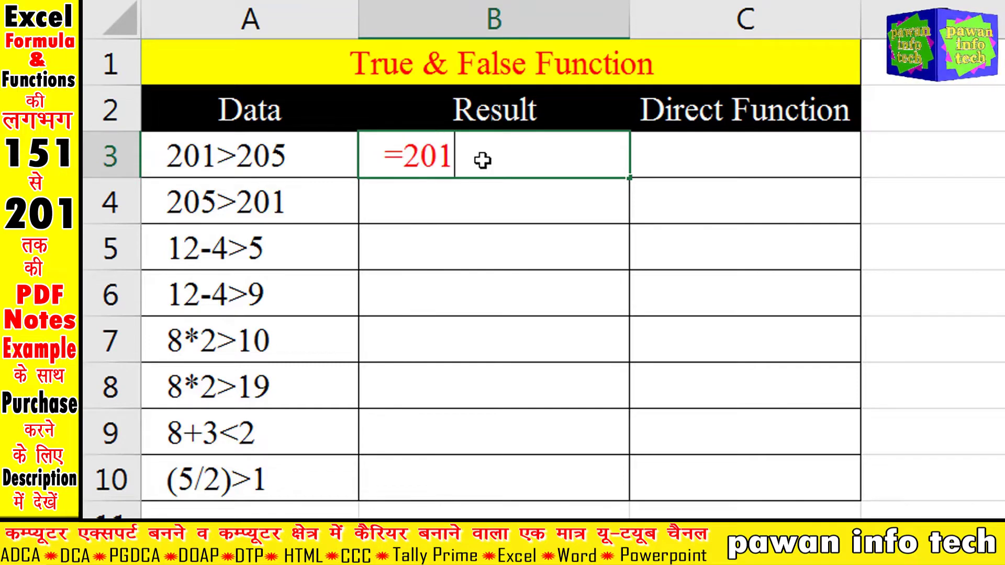
type(">2")
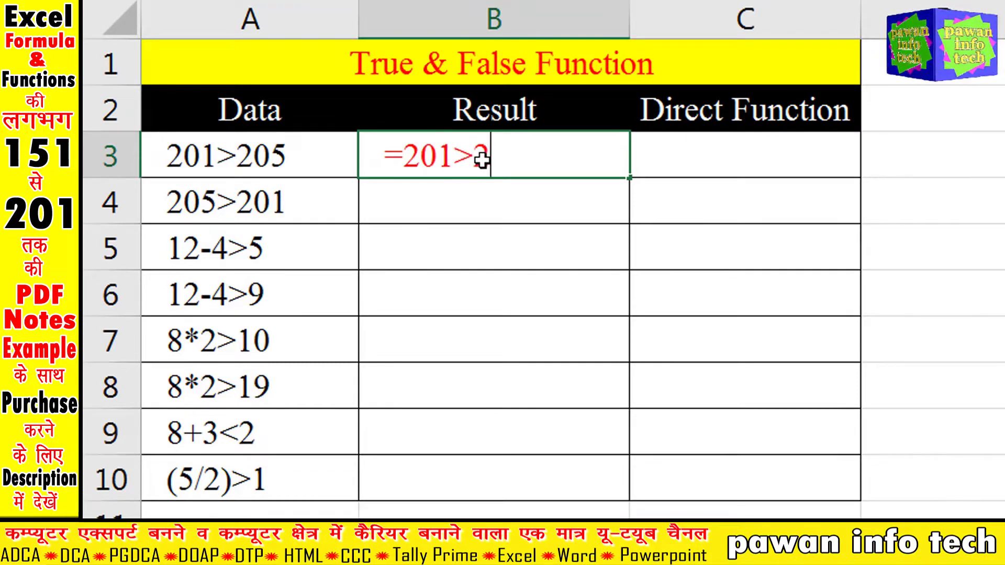
type("05")
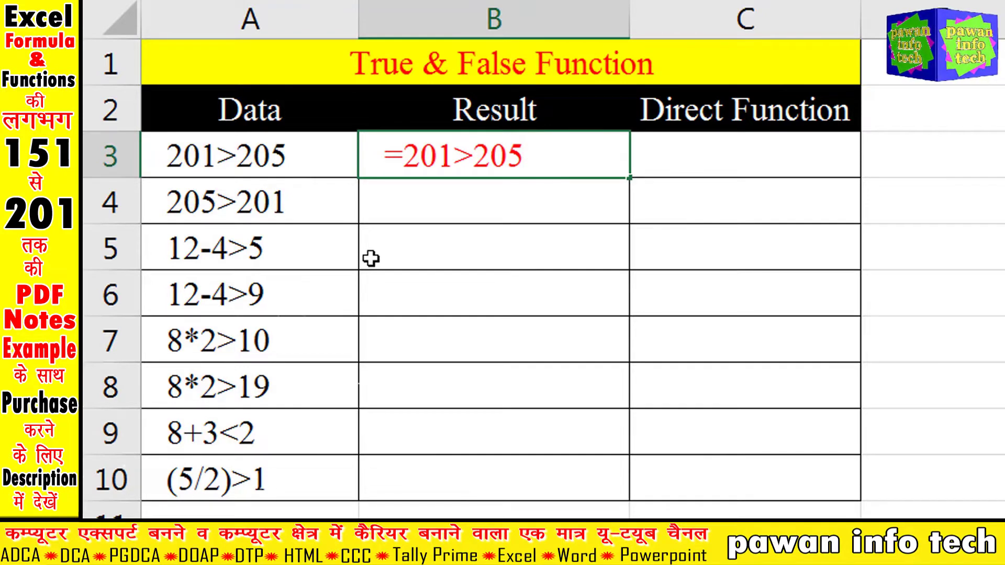
key("Return")
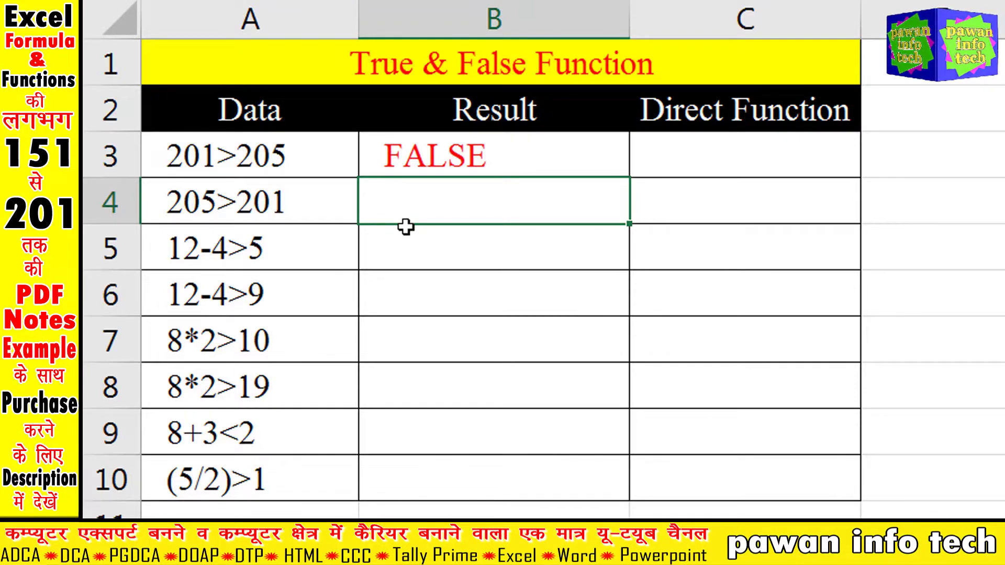
type("=2")
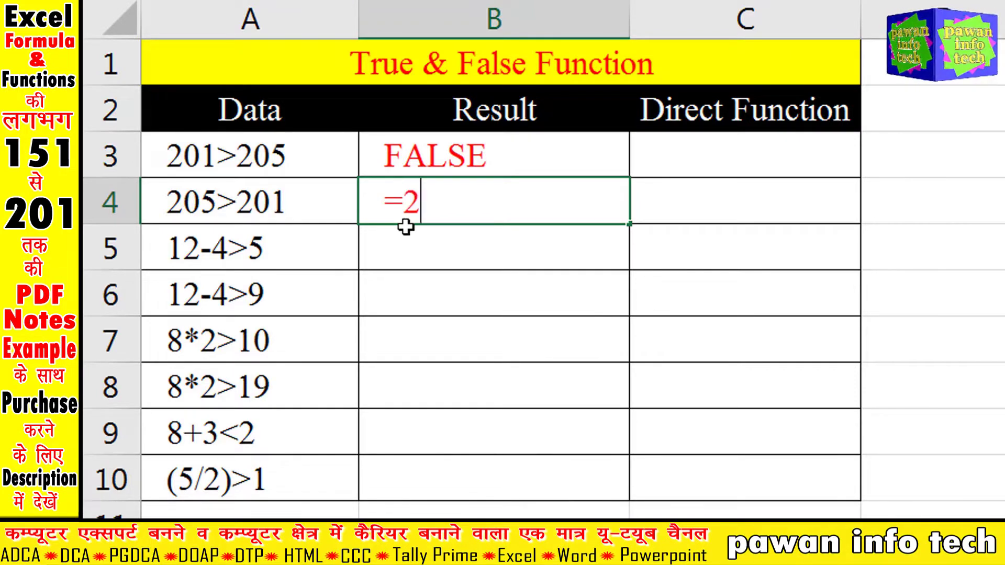
type("05")
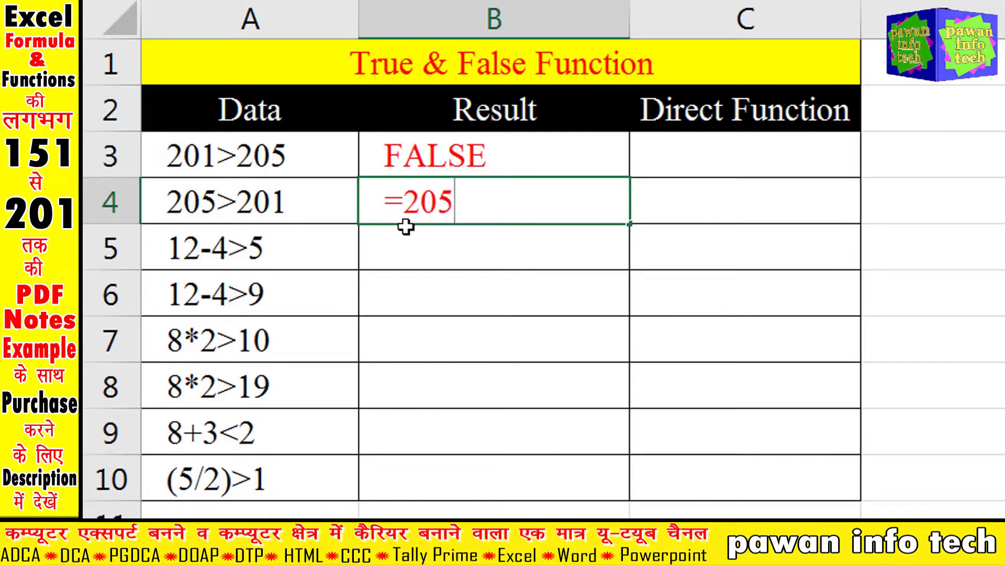
type(">201")
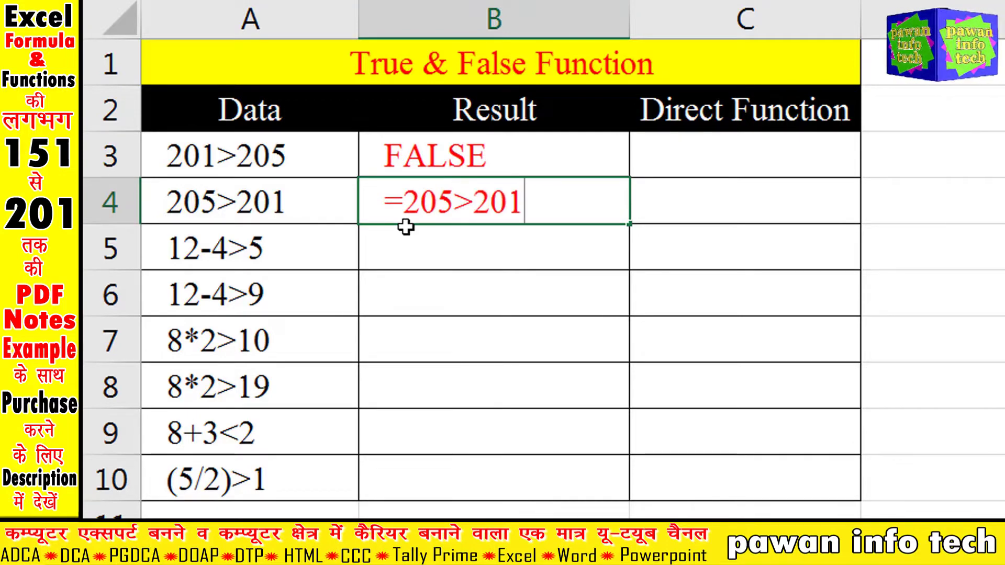
key("Return")
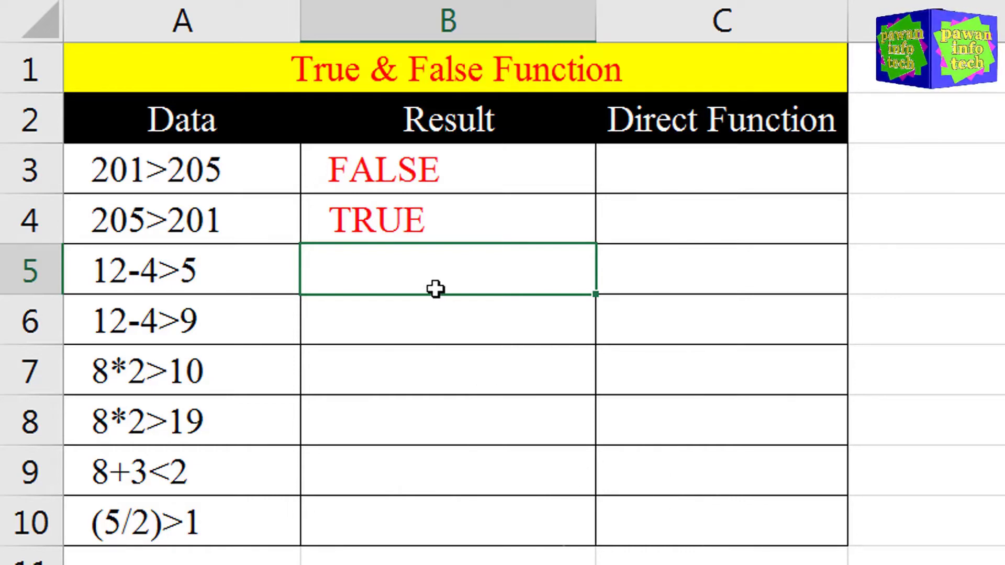
- Enter =12-4>5, =12-4>9 and =8*2>10 in Result cells B5 to B7
type("=12-")
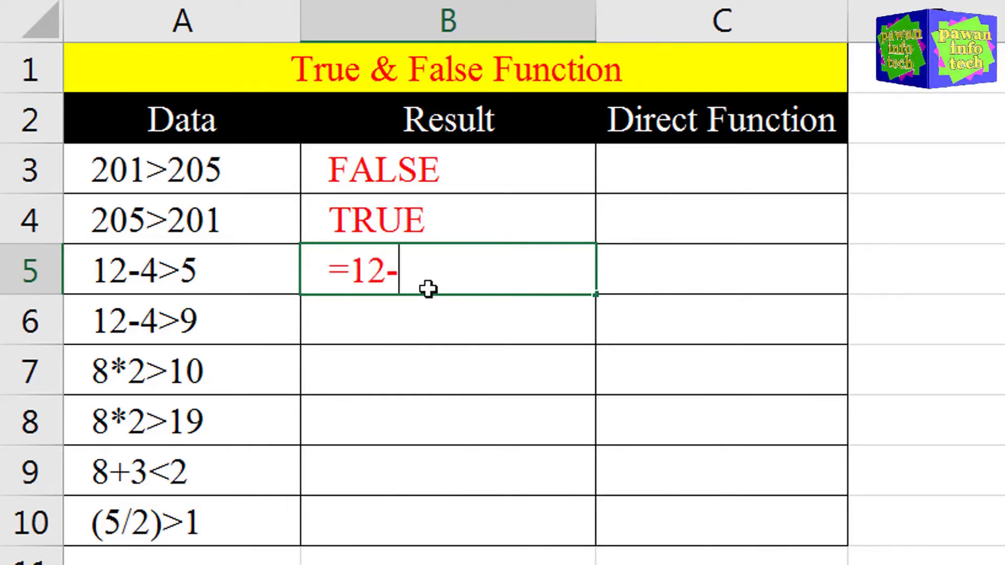
type("4>5")
key("Return")
type("=12-4>9")
key("Return")
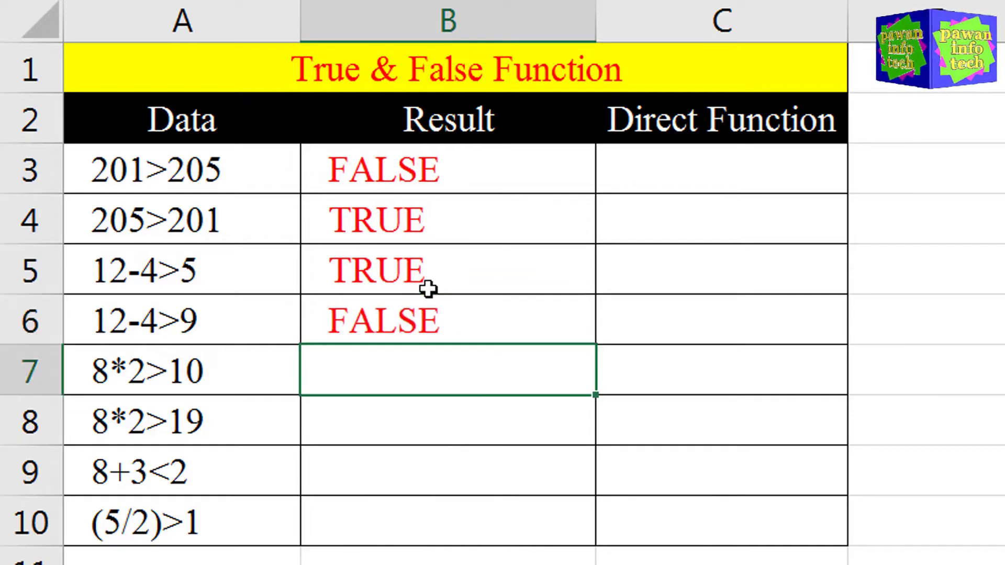
type("=8*2>10")
key("Return")
- Enter =8*2>19, =8+3<2 and =(5/2)>1 in Result cells B8 to B10
type("=8*2>")
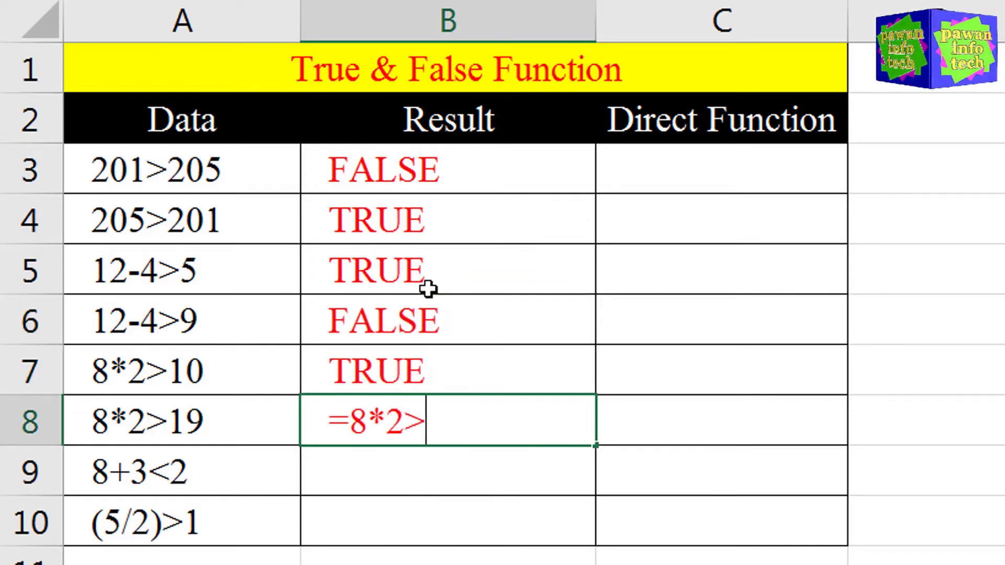
type("19")
key("Return")
type("=8+3<2")
key("Return")
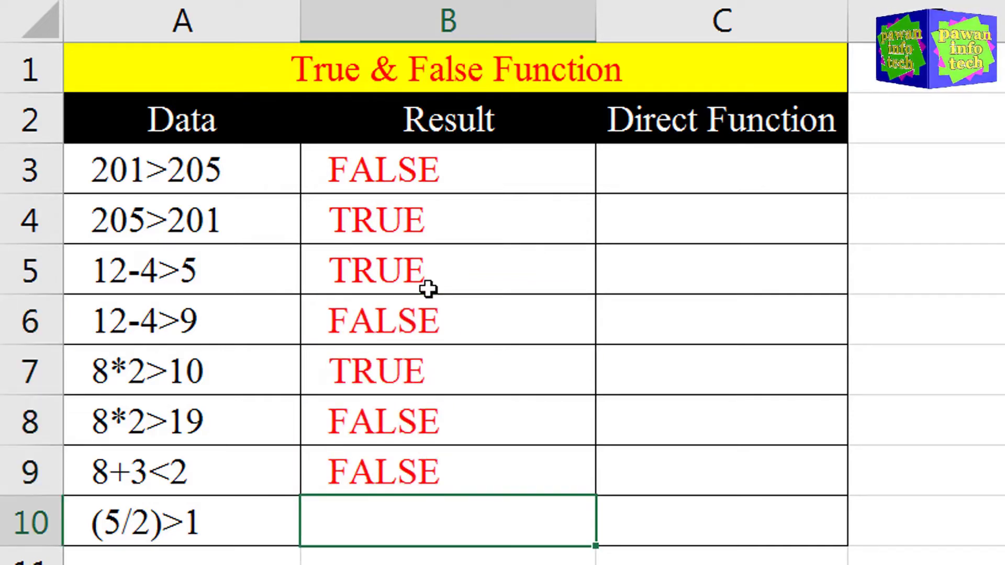
type("=(5/2)>1")
key("Return")
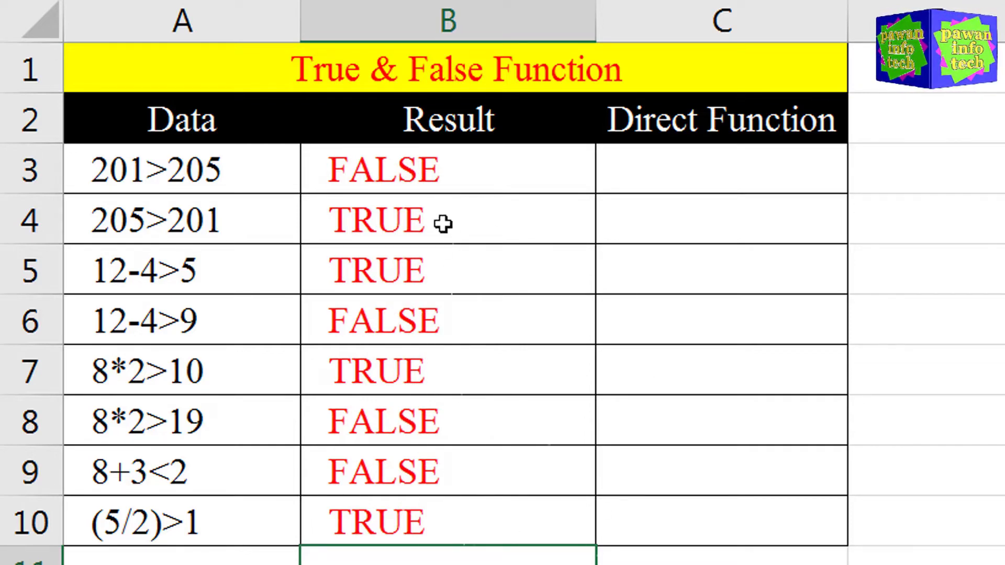
left_click(673, 176)
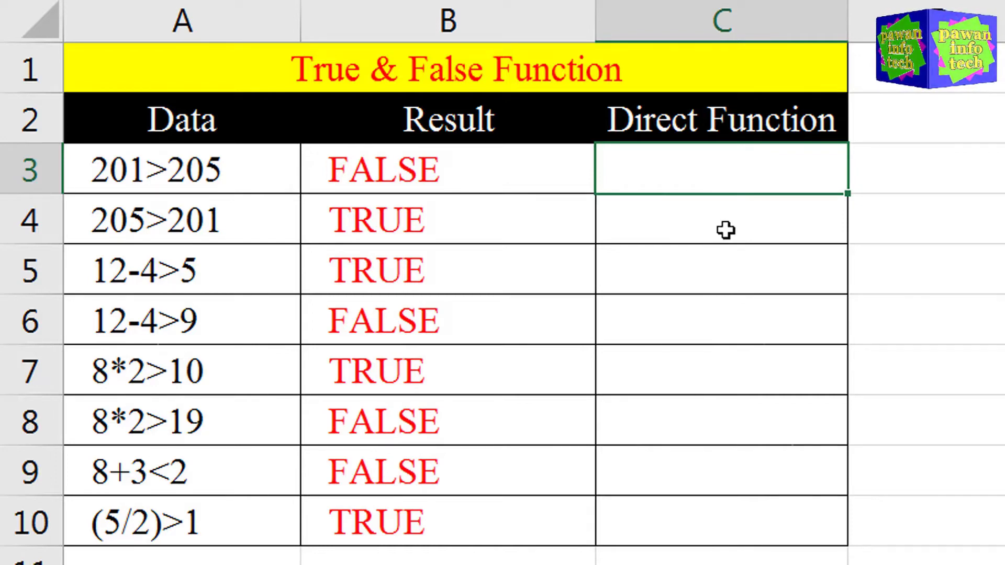
- Enter =false(), =true() and =true in Direct Function cells C3 to C5
type("=")
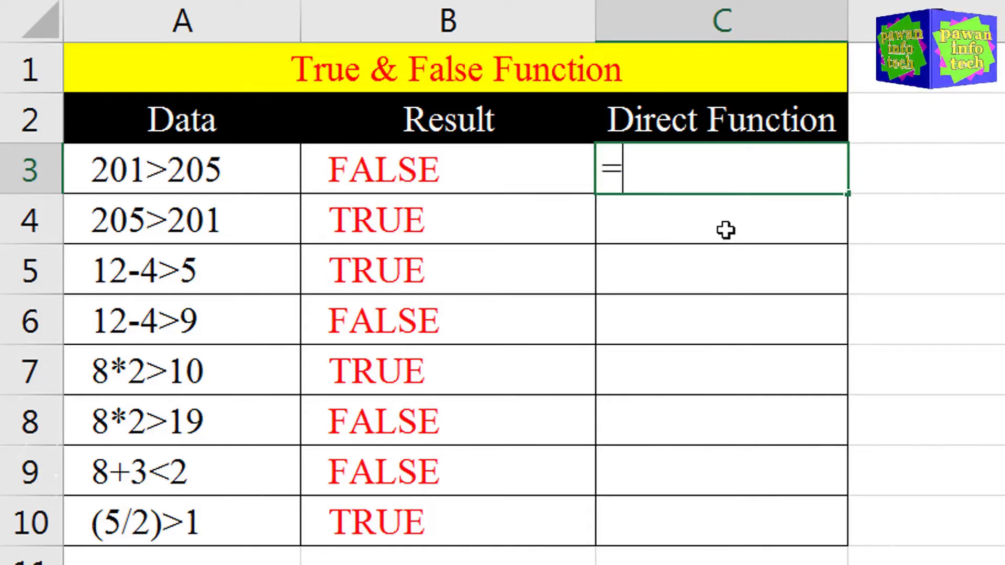
type("fal")
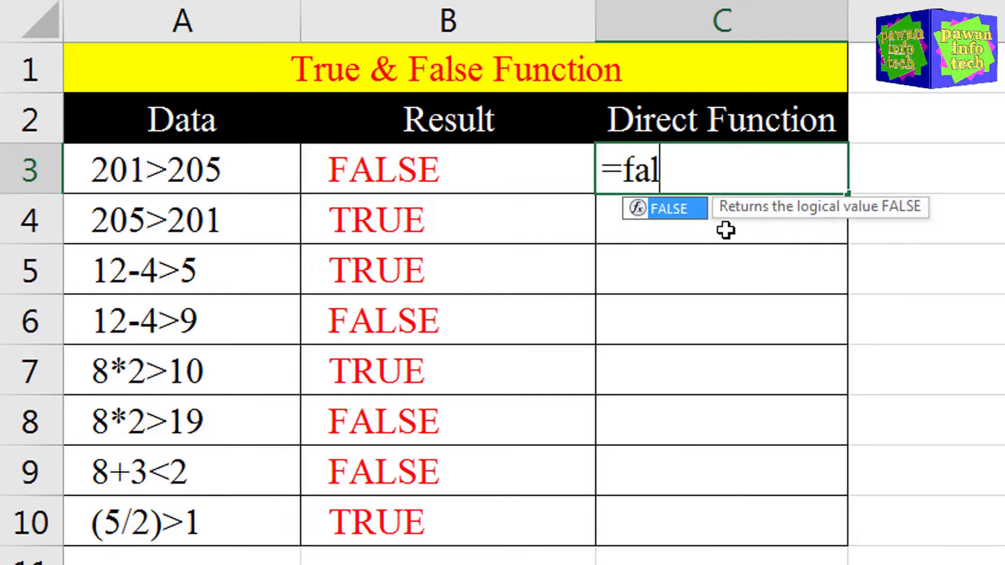
type("se()")
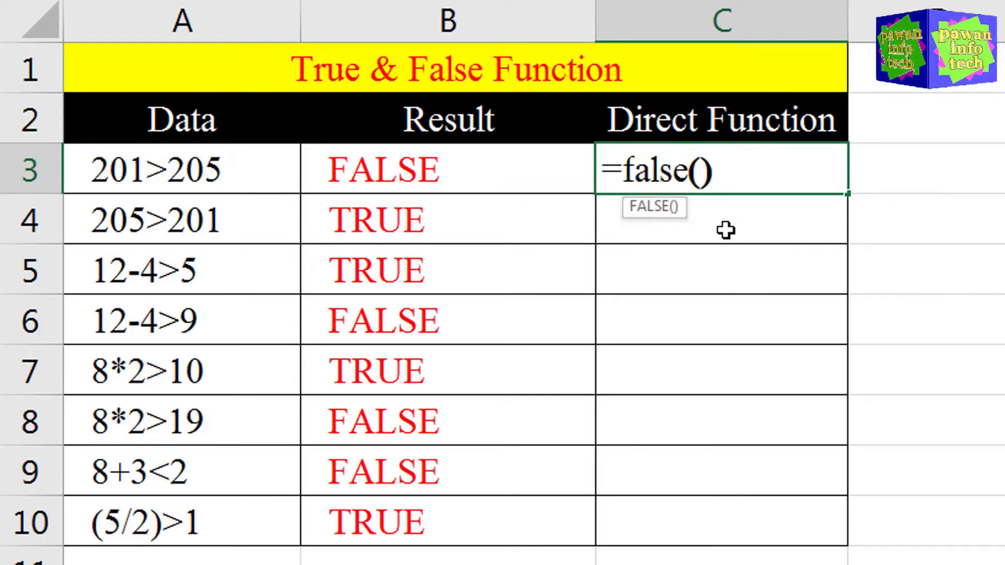
key("Return")
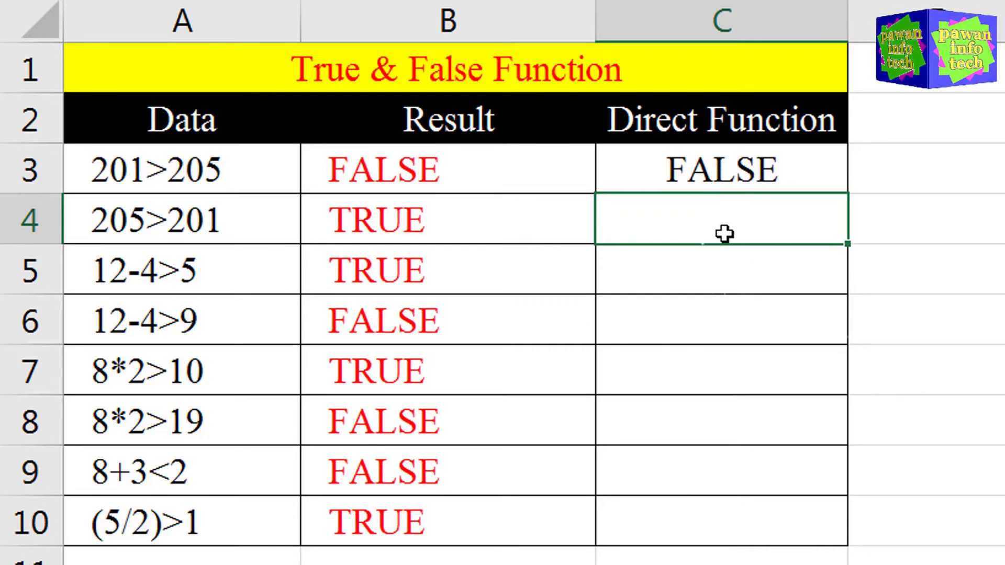
type("=")
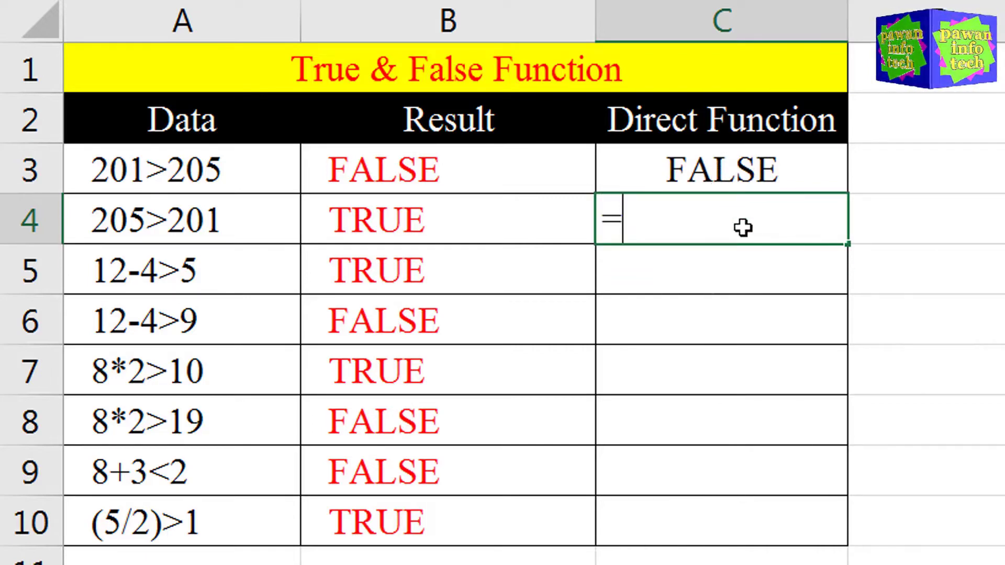
type("tru")
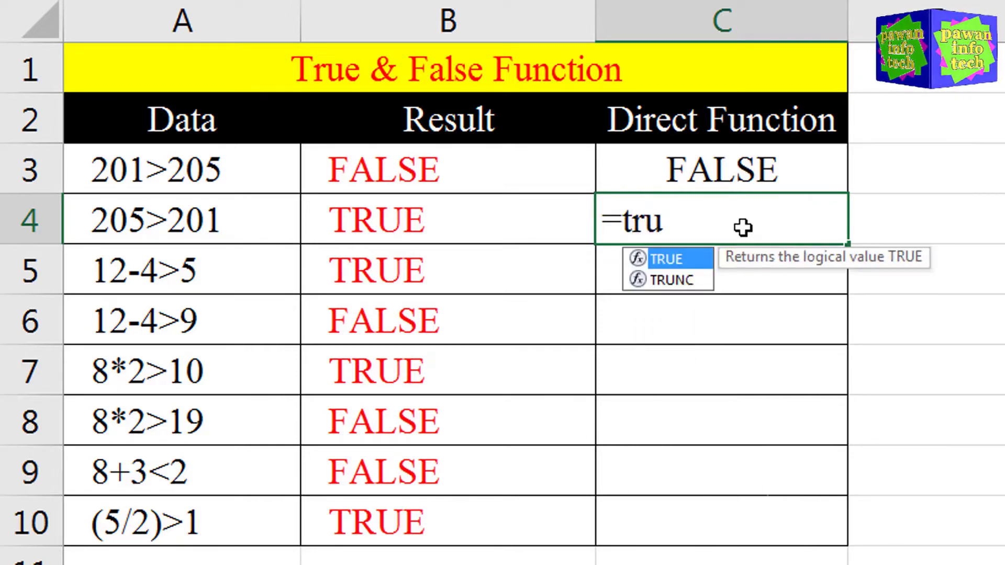
type("e()")
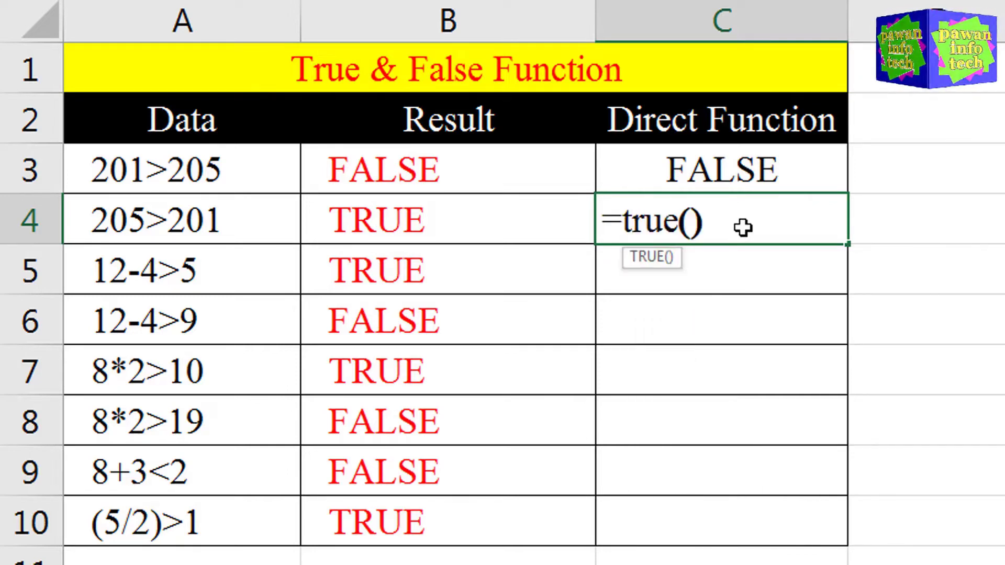
key("Return")
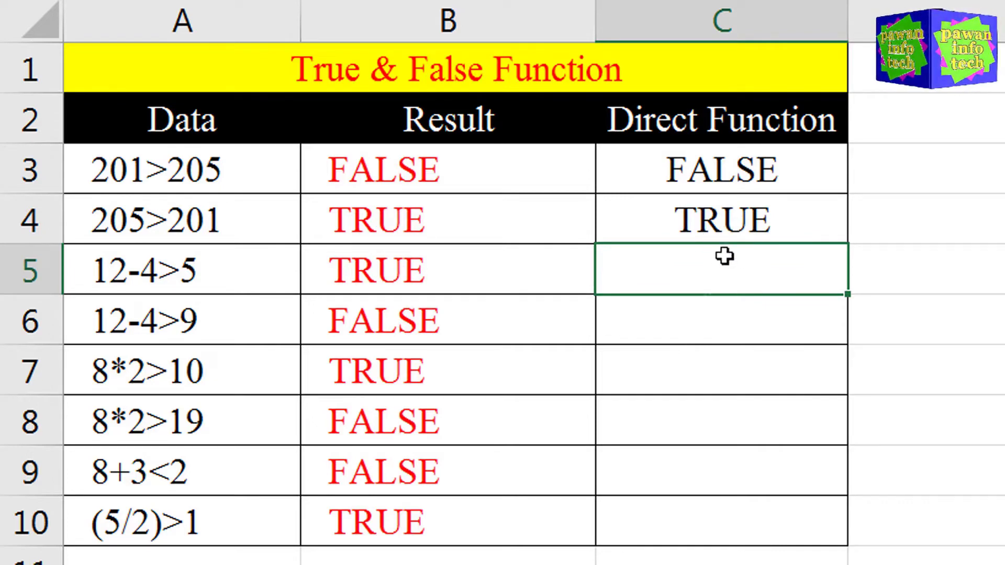
type("=")
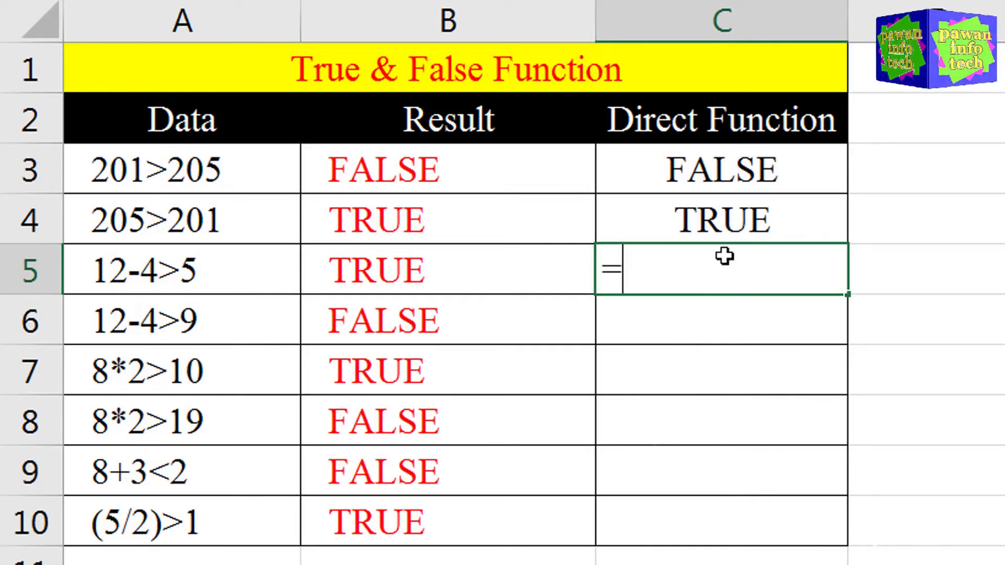
type("true")
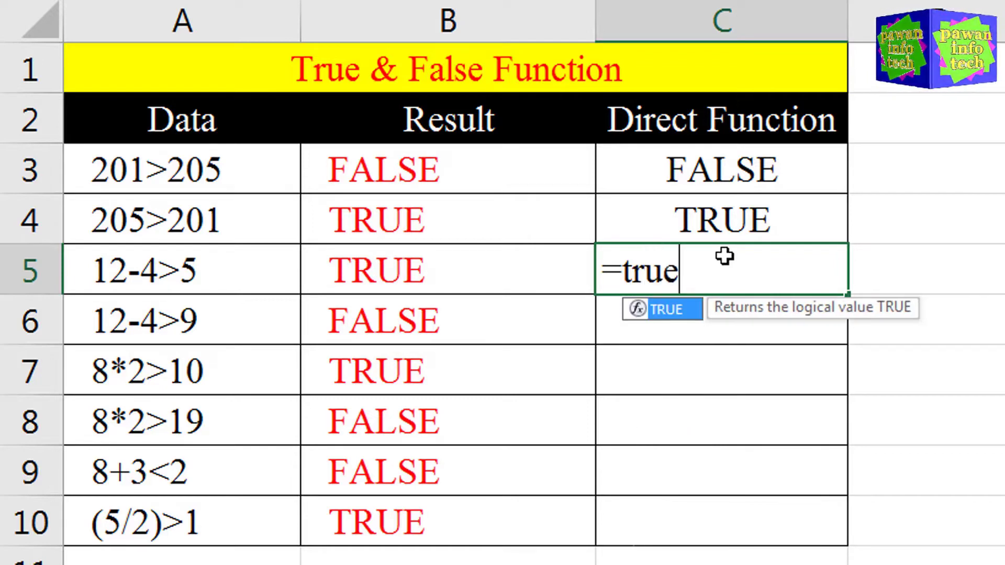
key("Return")
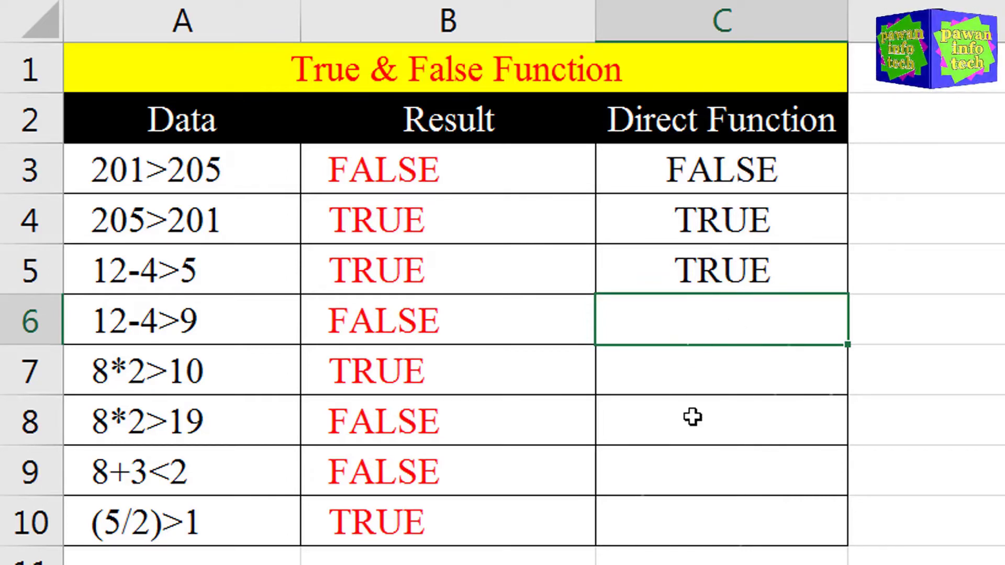
- Enter =false, =true and =false in Direct Function cells C6 to C8
type("=false")
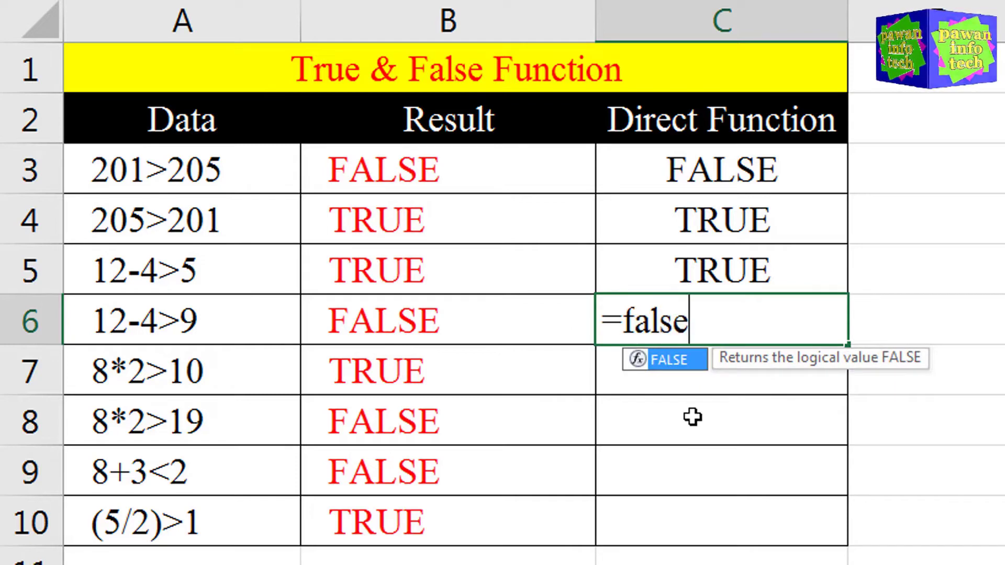
key("Return")
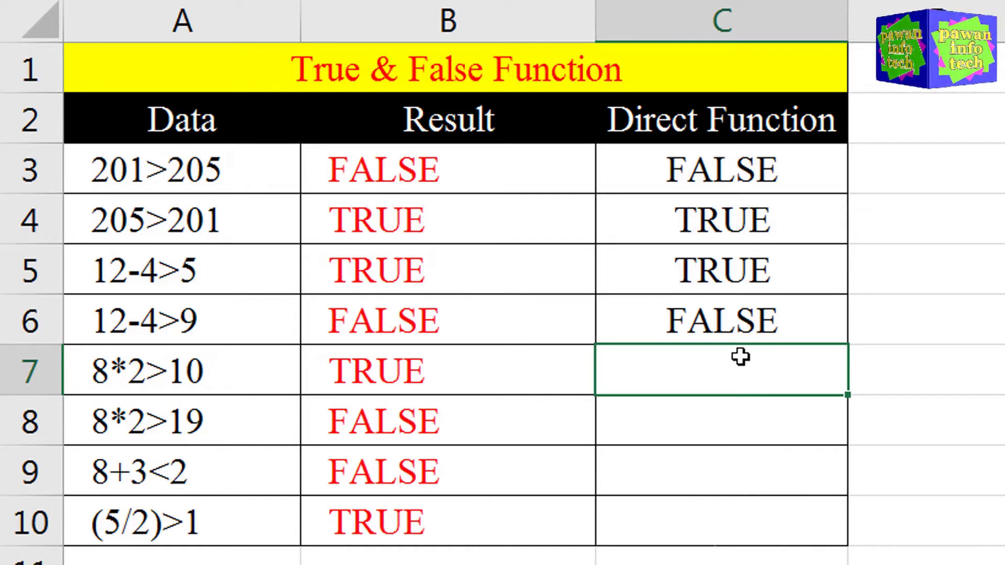
type("=true")
key("Return")
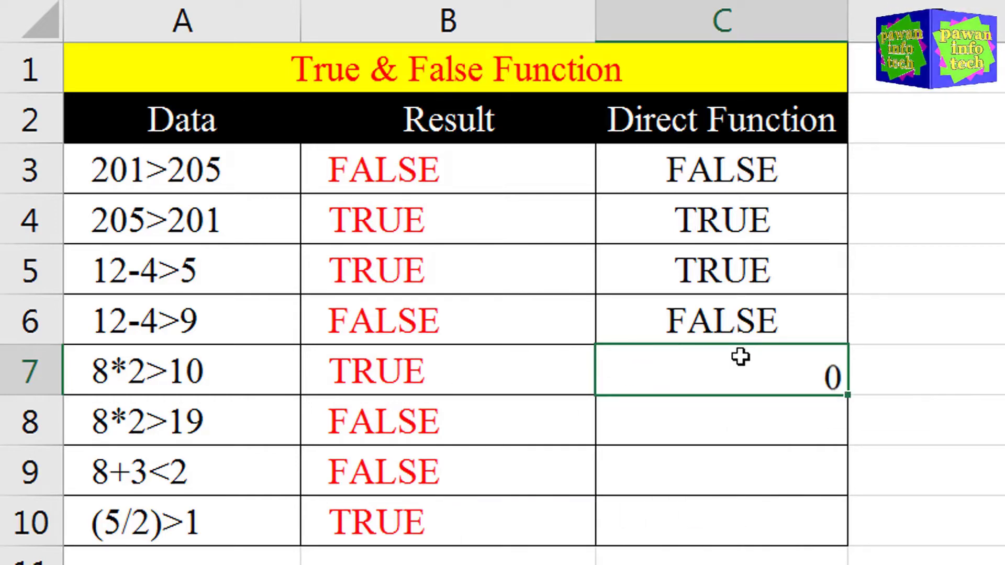
key("Return")
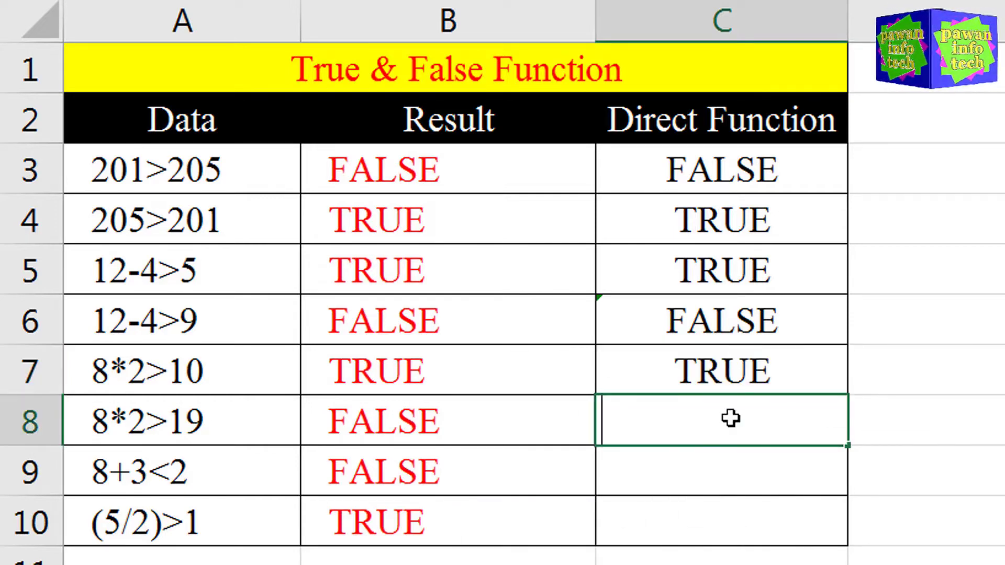
type("=false")
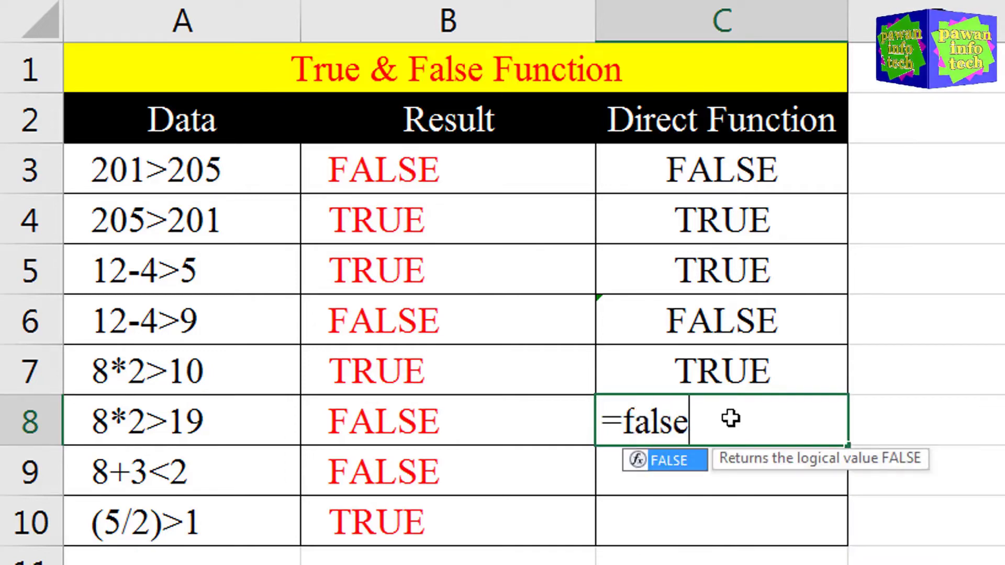
key("Return")
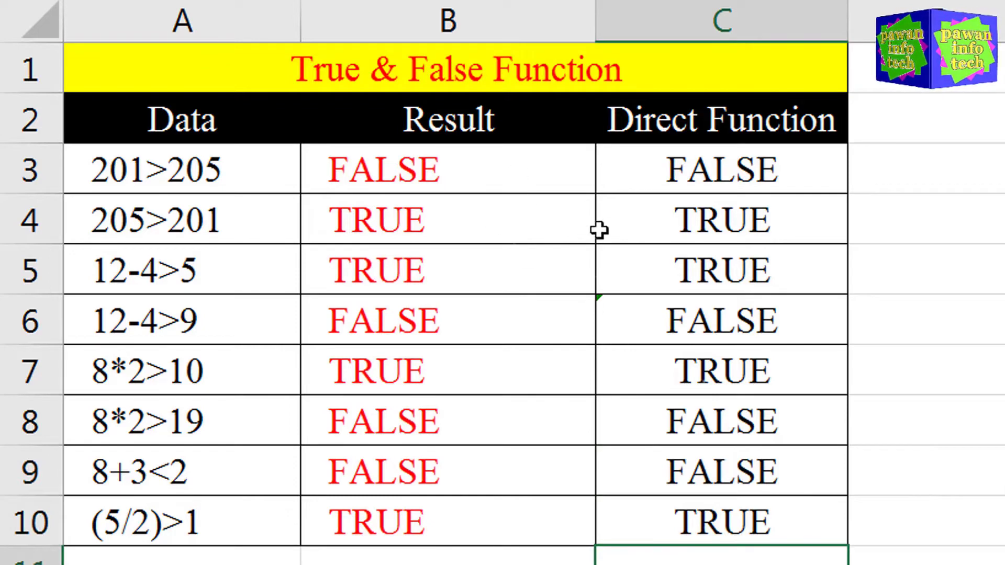
- Select B3, then move on to the Pen, Cap, Cover and Ink product table
left_click(478, 170)
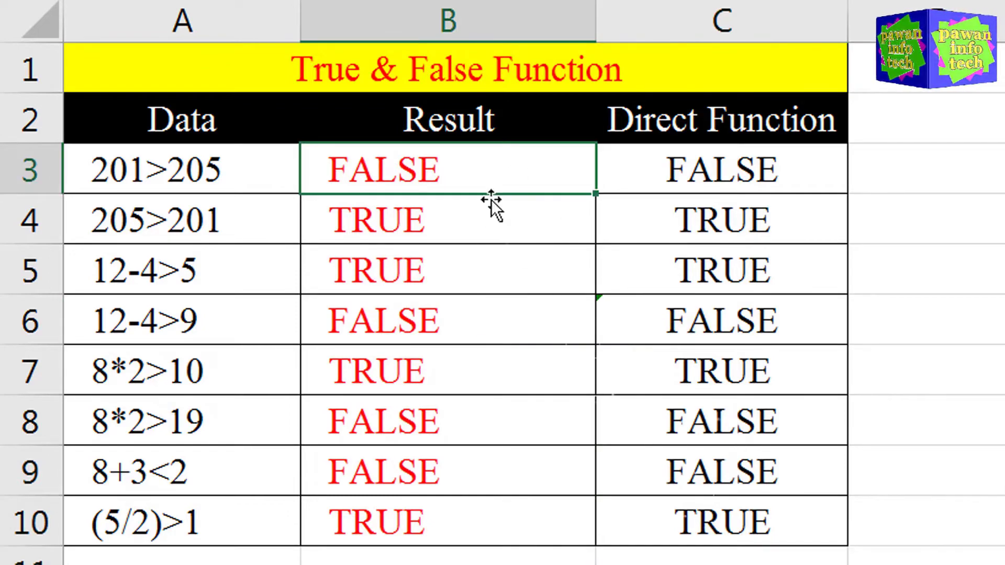
left_click(720, 170)
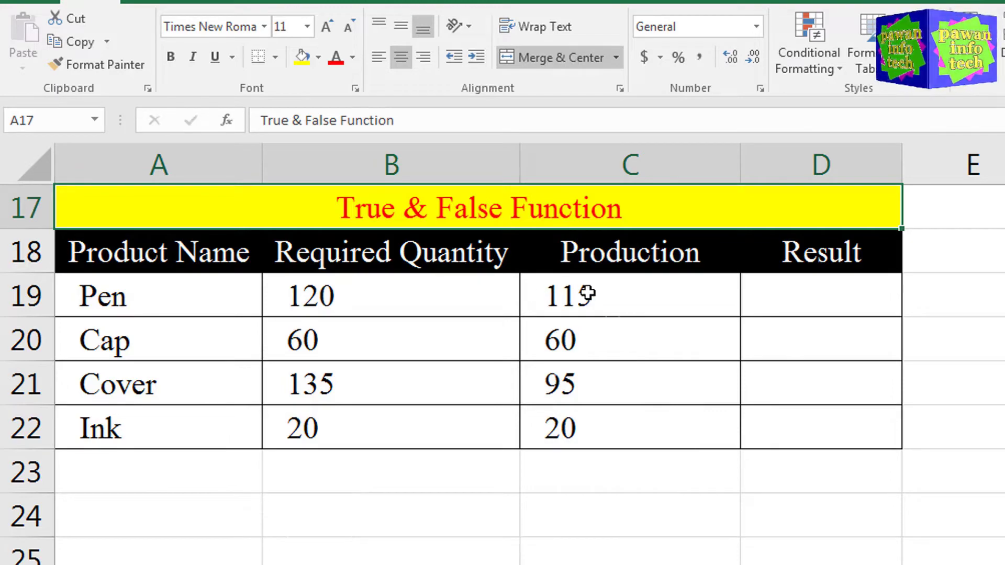
- Enter =B19=C19 in D19 to compare Pen's Required Quantity with its Production
left_click(809, 282)
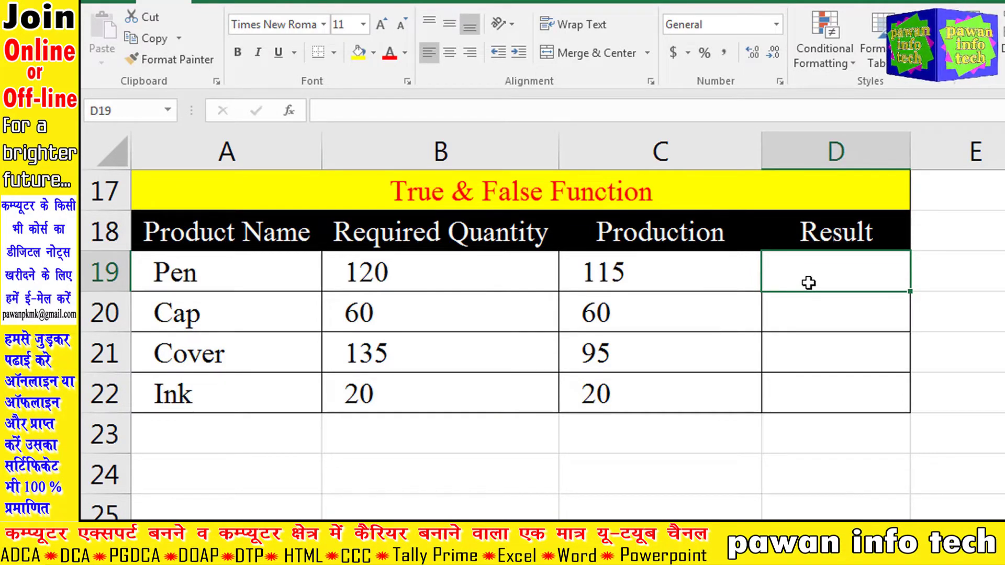
type("=")
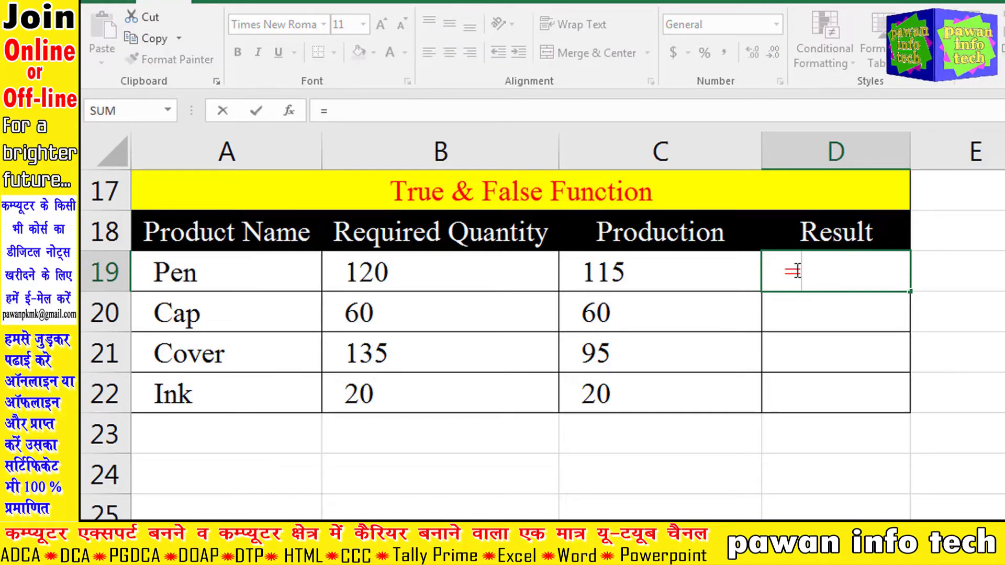
left_click(423, 278)
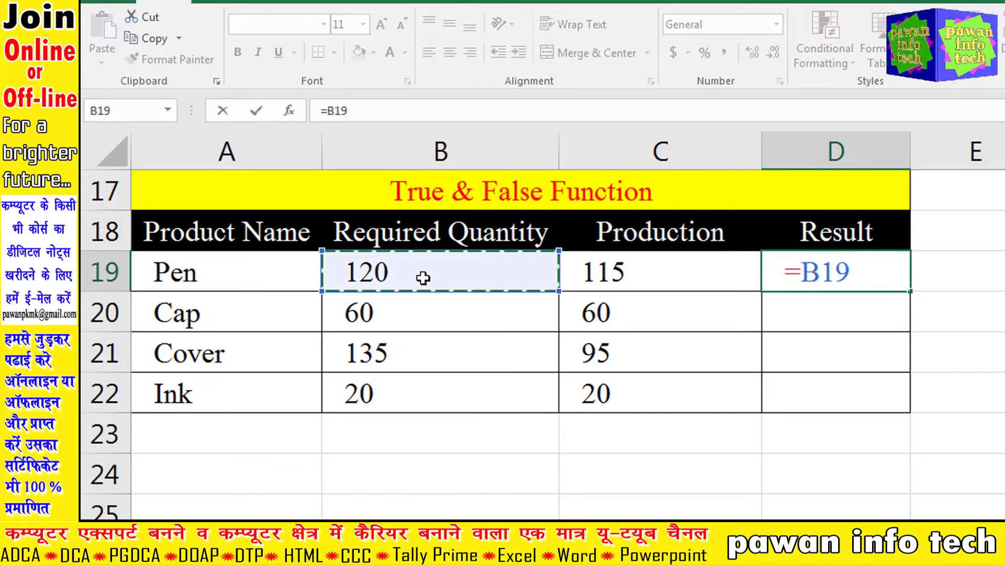
type("=")
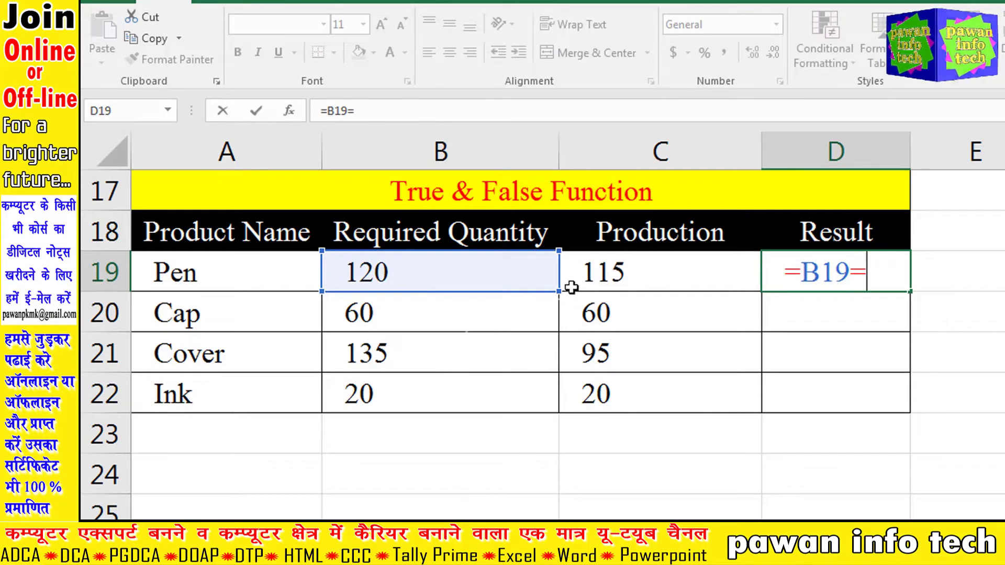
left_click(624, 271)
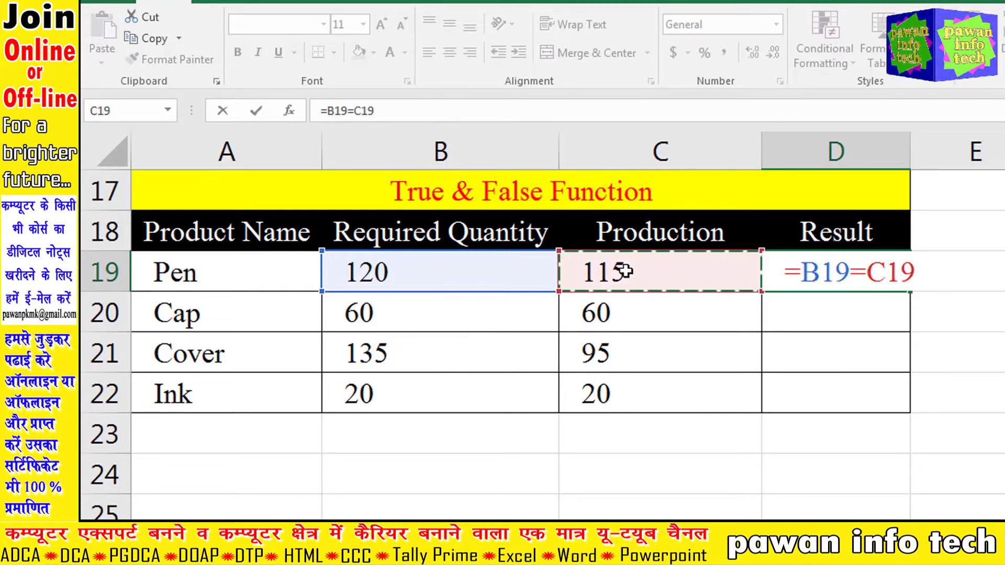
key("Return")
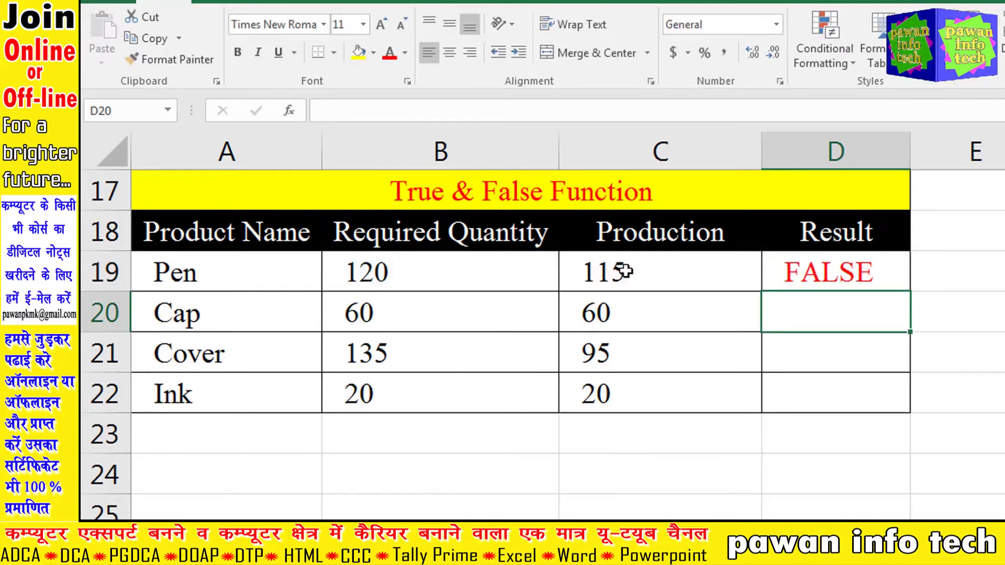
- Check Pen's values 120 and 115 against the FALSE result in D19
left_click(849, 273)
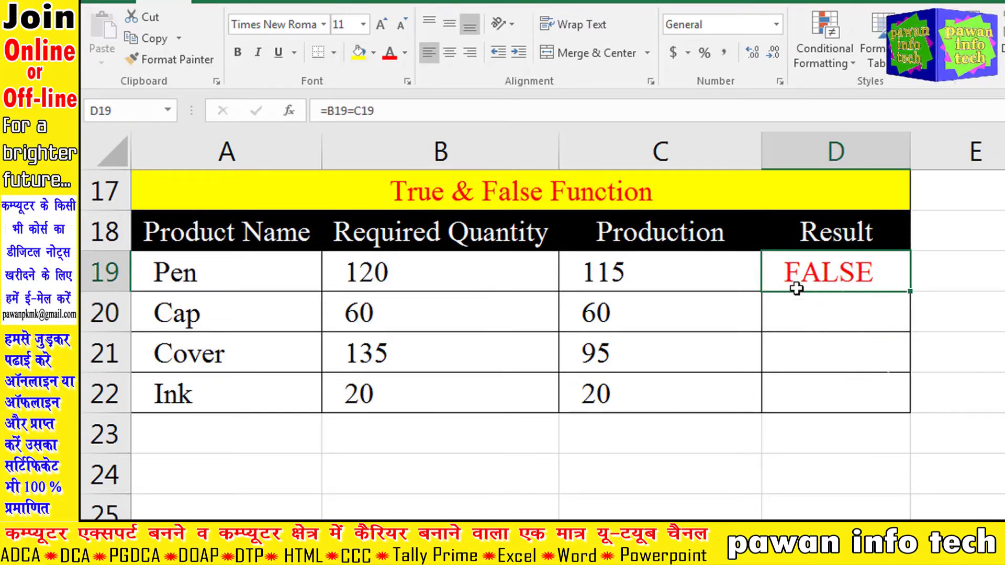
left_click(421, 279)
left_click(653, 273)
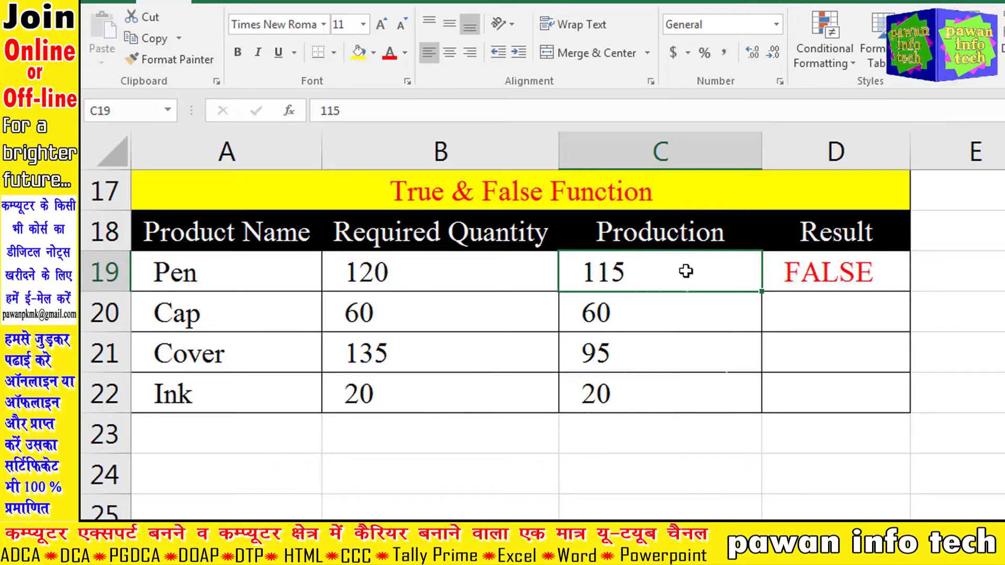
left_click(832, 274)
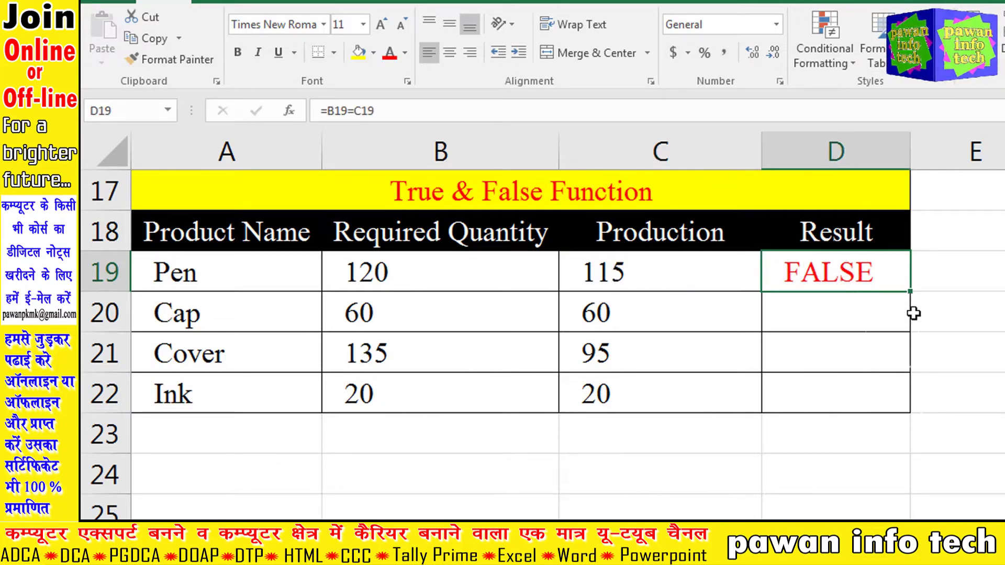
double_click(912, 293)
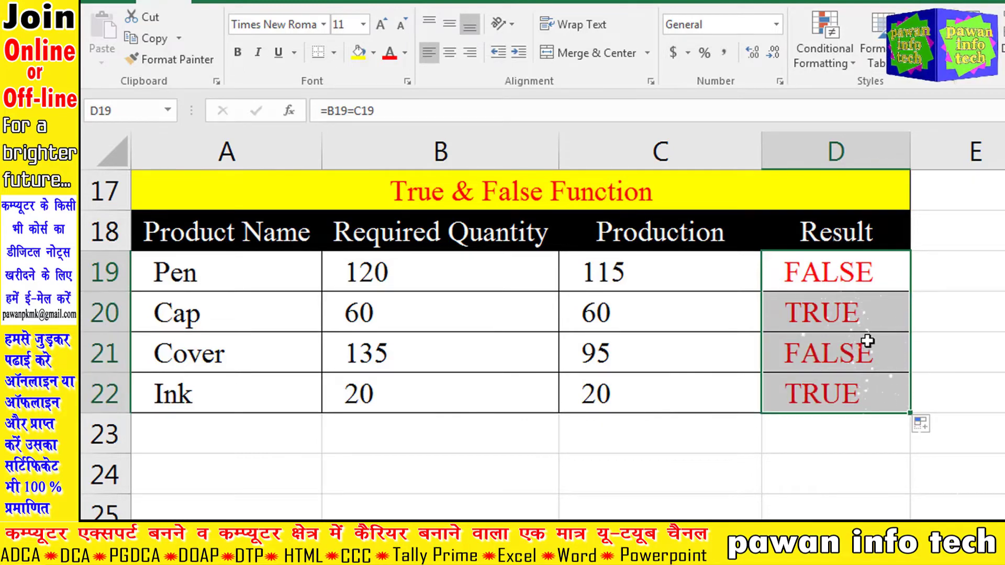
left_click(376, 319)
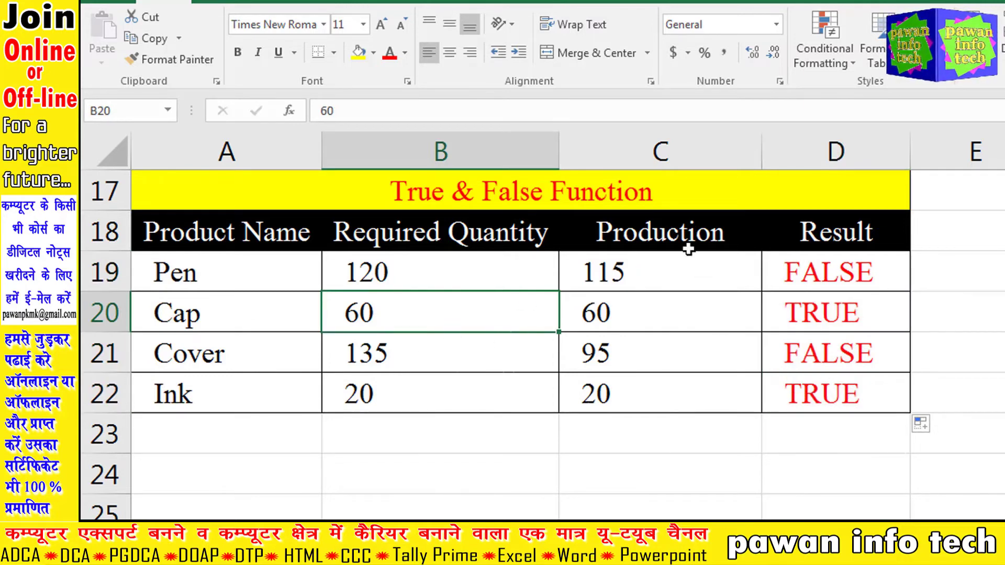
left_click(636, 314)
left_click(832, 316)
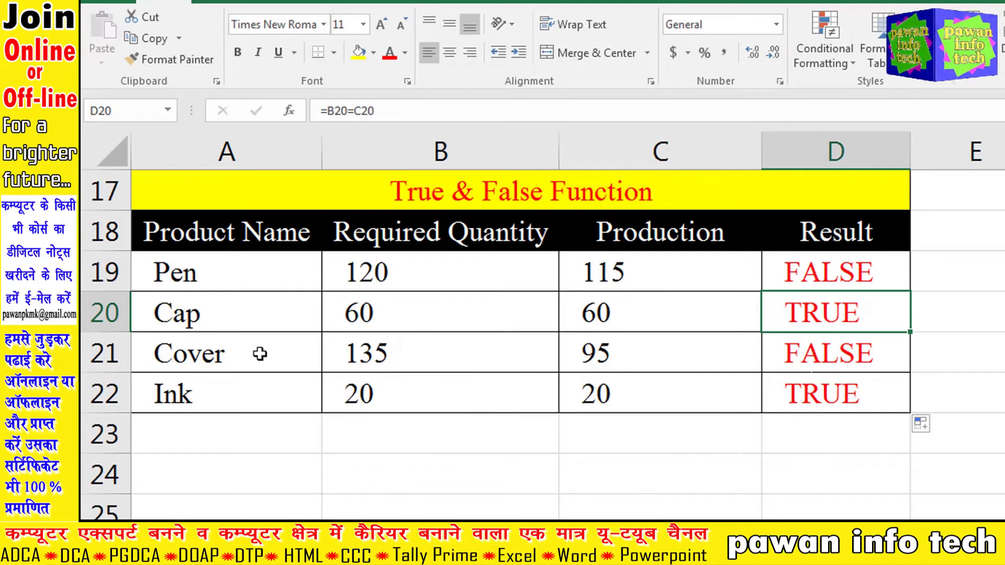
left_click(385, 356)
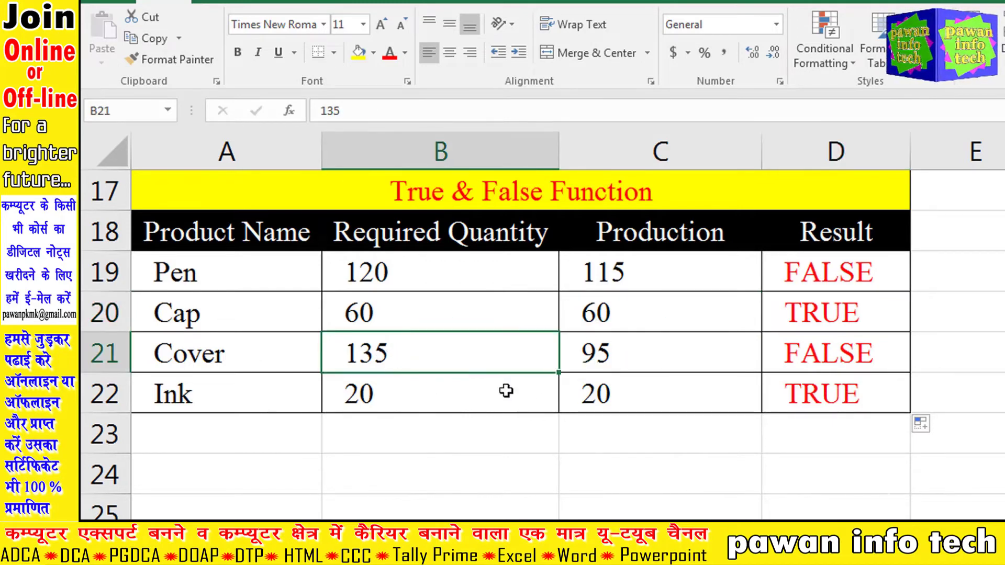
left_click(598, 361)
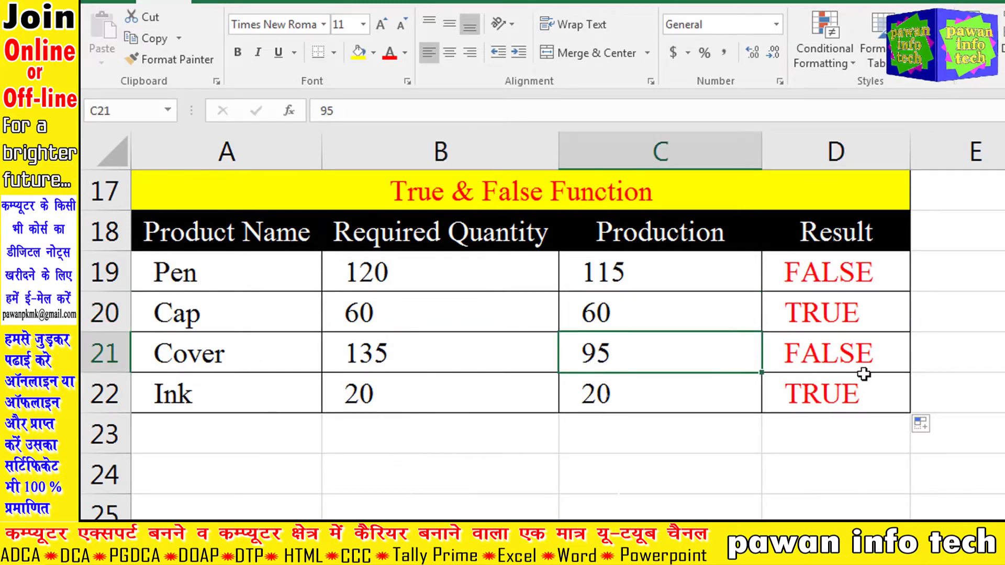
left_click(840, 364)
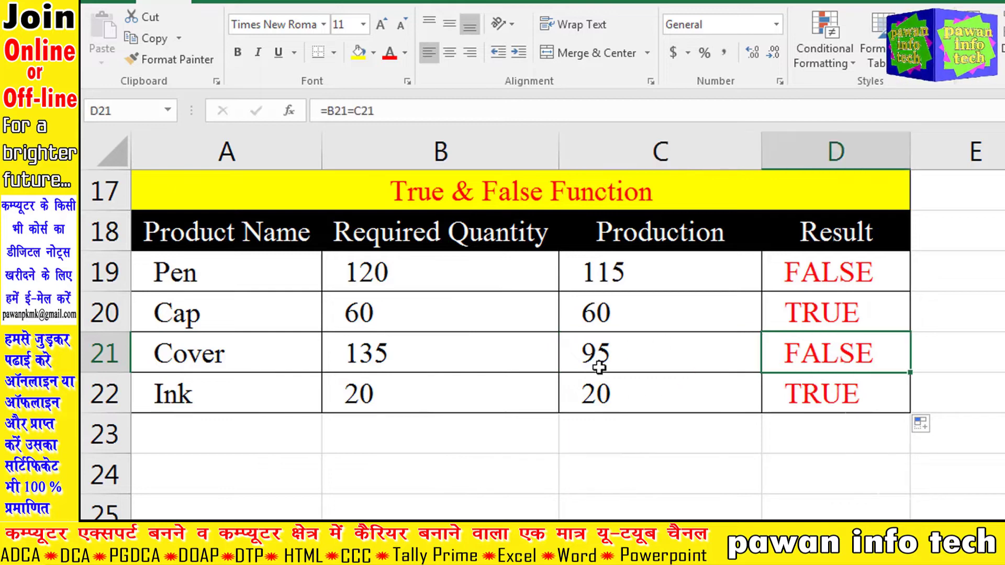
left_click(396, 389)
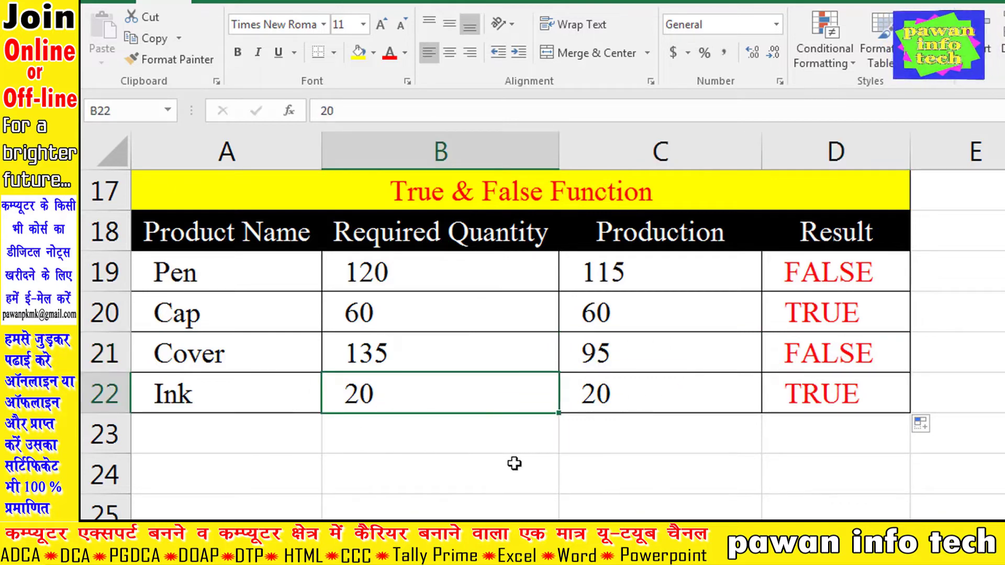
left_click(611, 396)
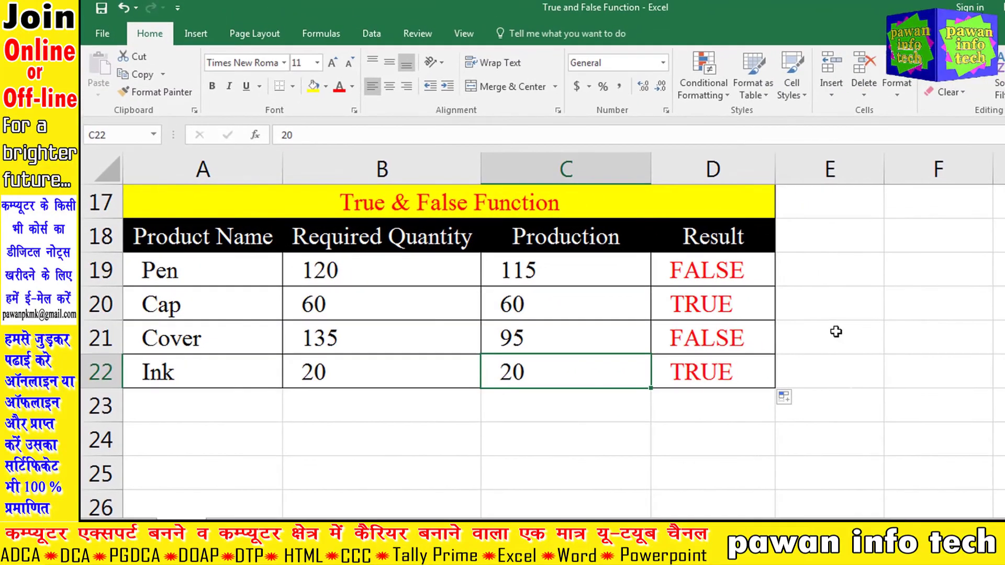
- Enter =IF(B19=C19,"True","False") in E19, showing False for Pen
left_click(838, 277)
type("=")
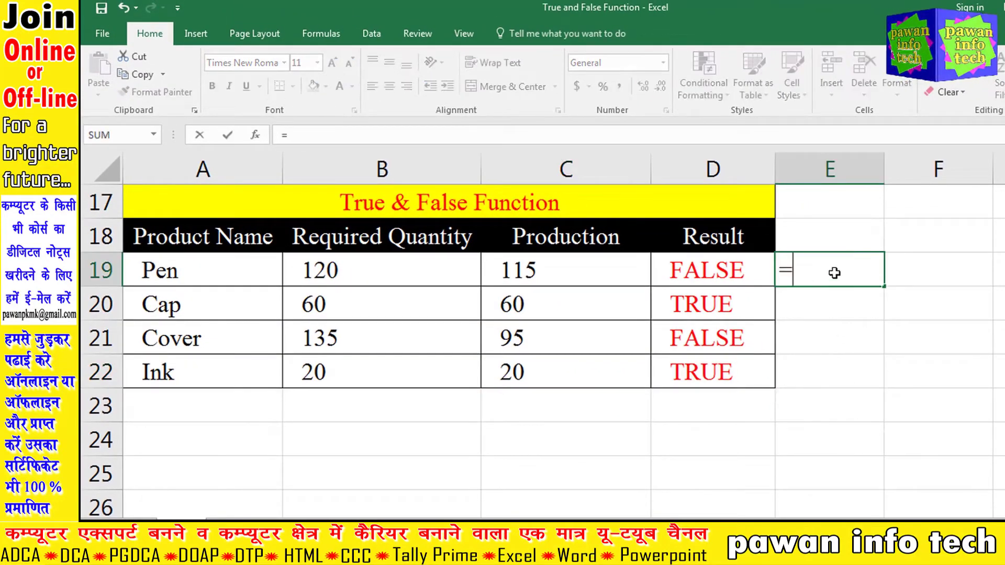
type("if")
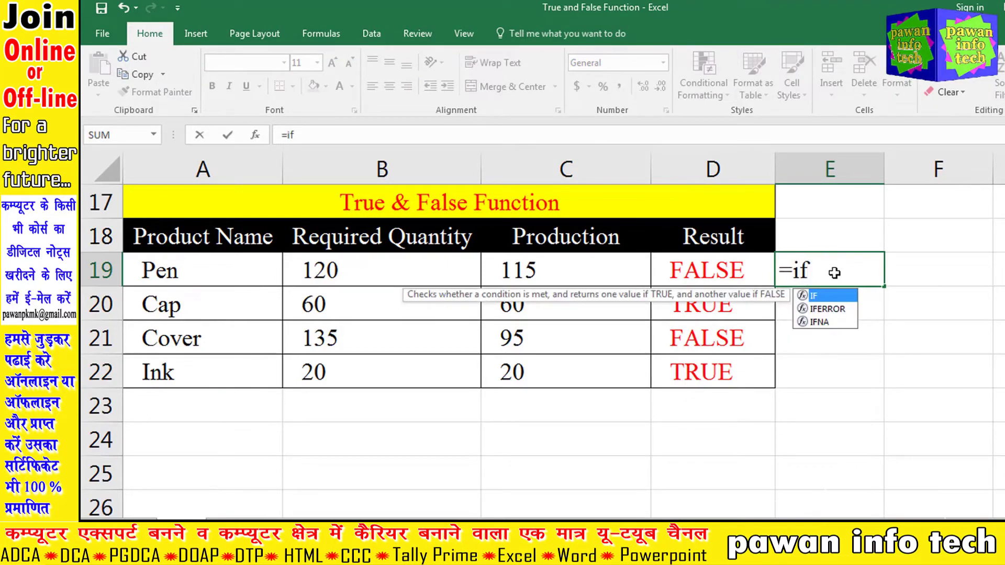
key("Tab")
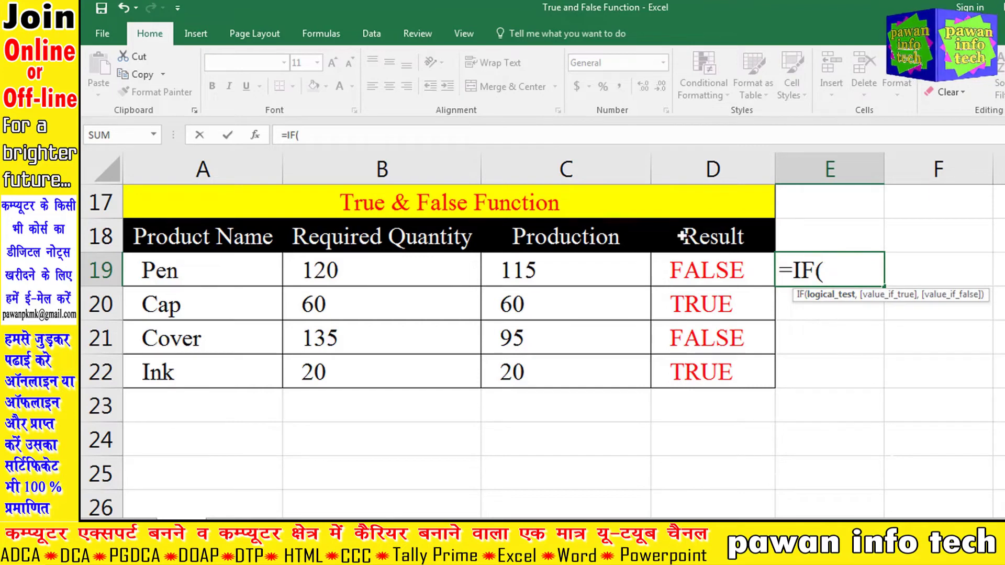
left_click(363, 271)
type("=")
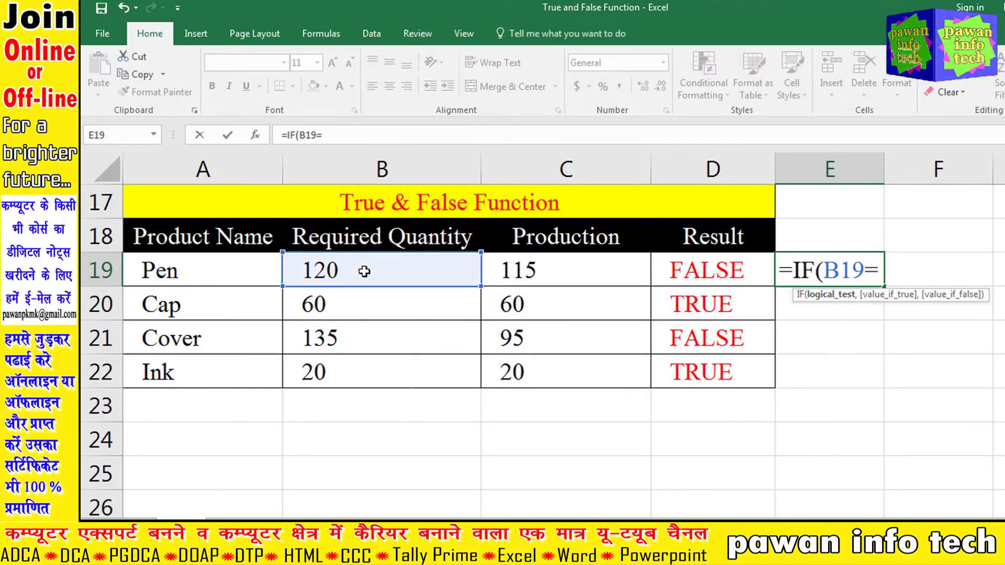
left_click(559, 273)
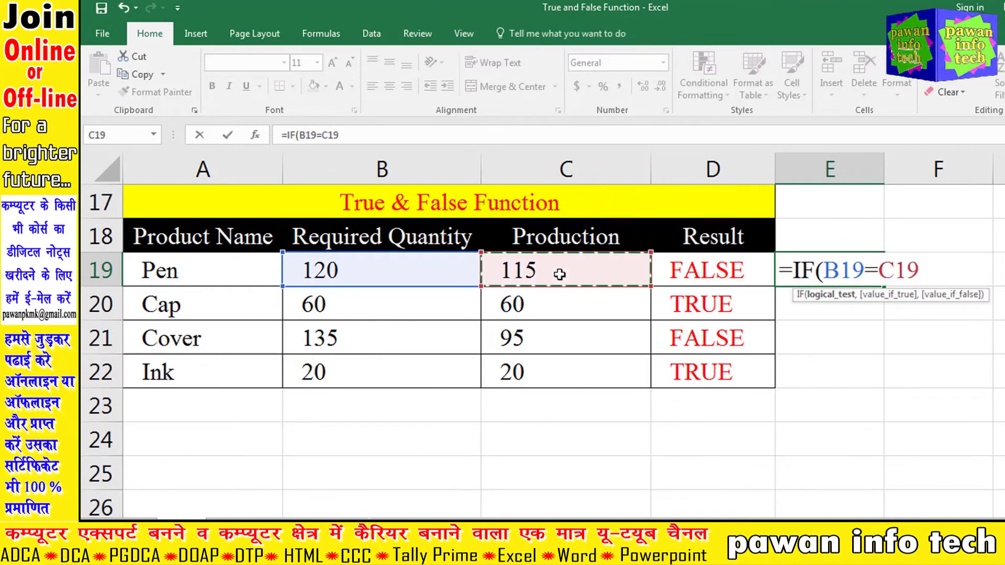
type(",")
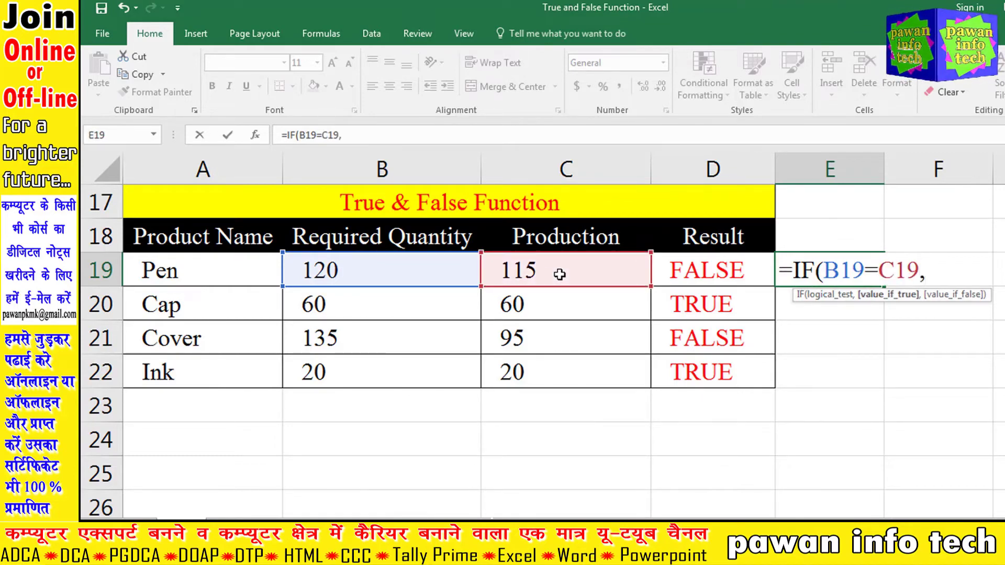
type("\"")
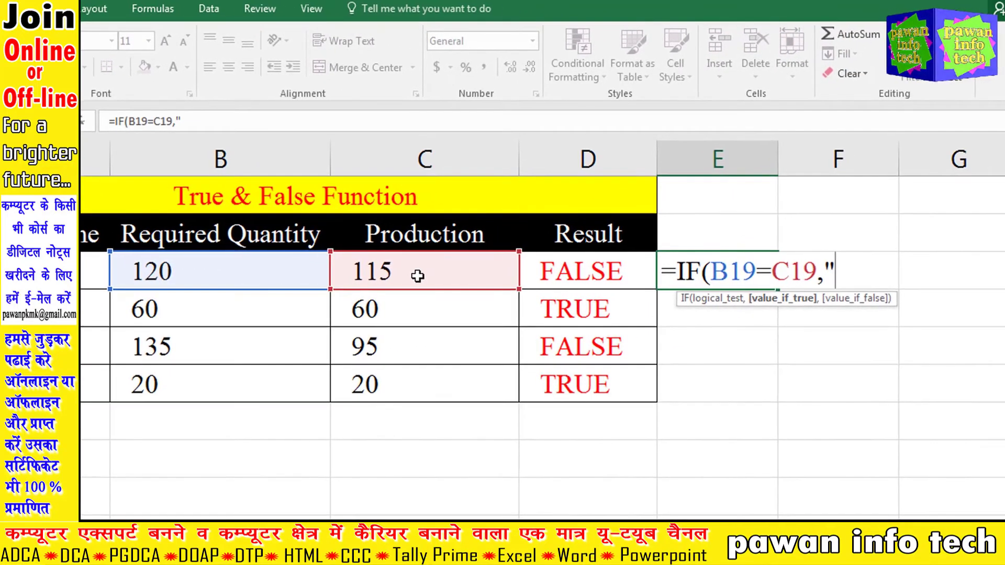
type("T")
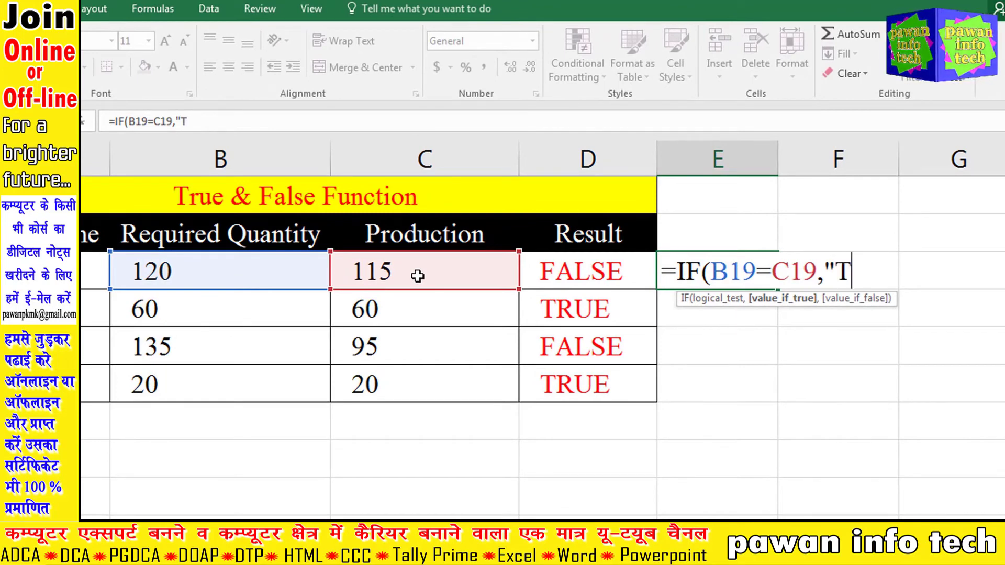
type("rue\"")
type(",\"")
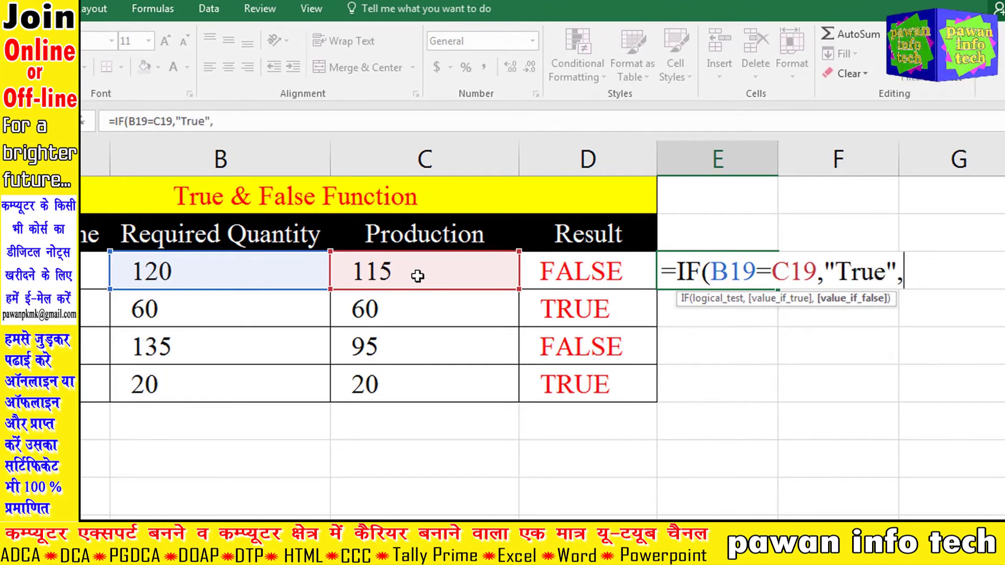
type("F")
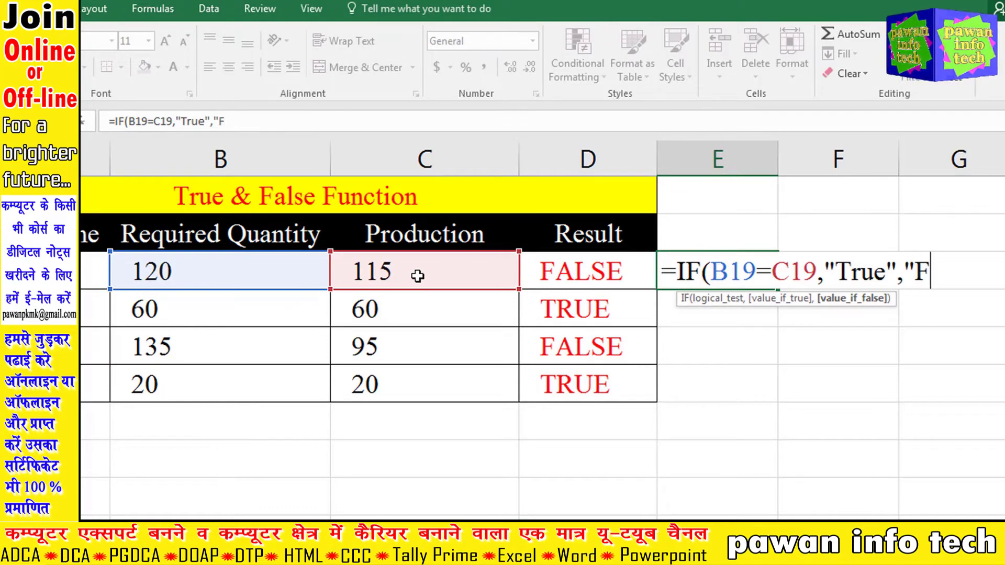
type("alse")
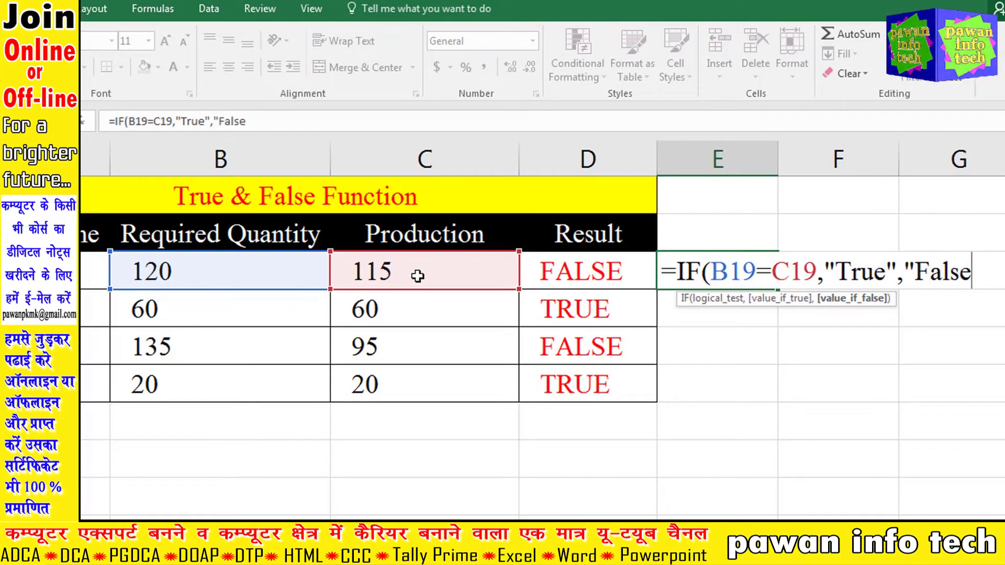
type("\")")
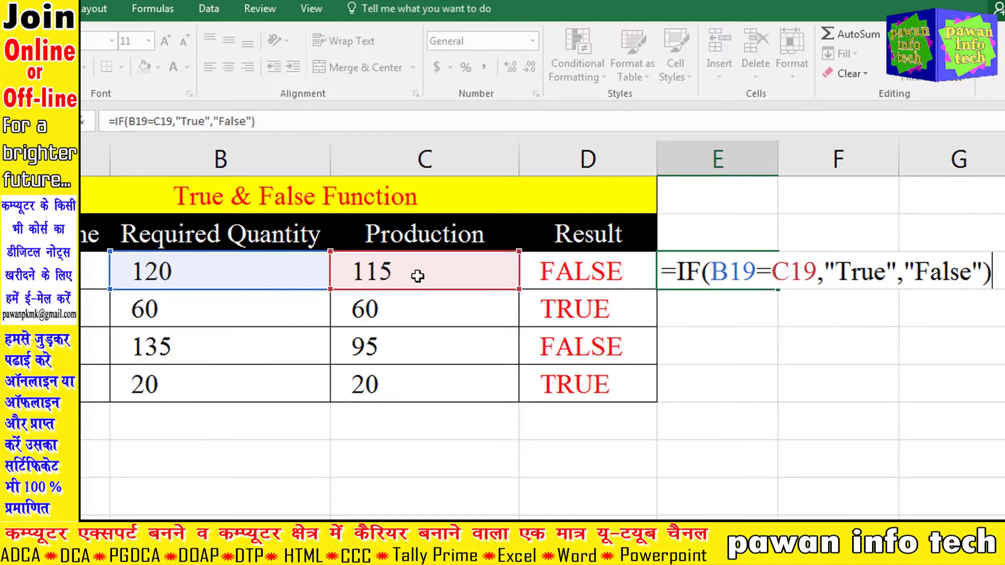
key("Return")
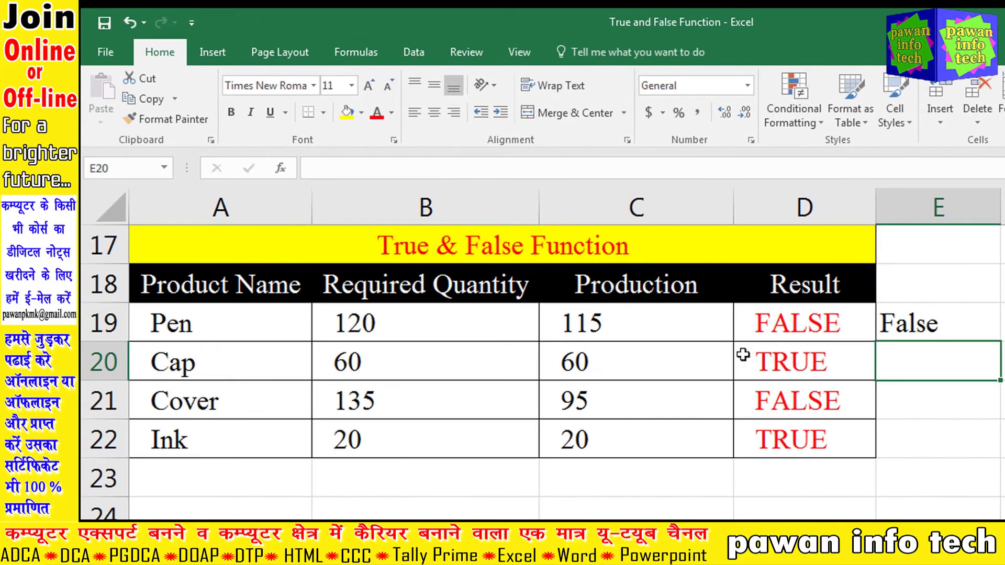
- Fill E19's IF formula down to E22 and inspect the Cap row's formulas
left_click(940, 317)
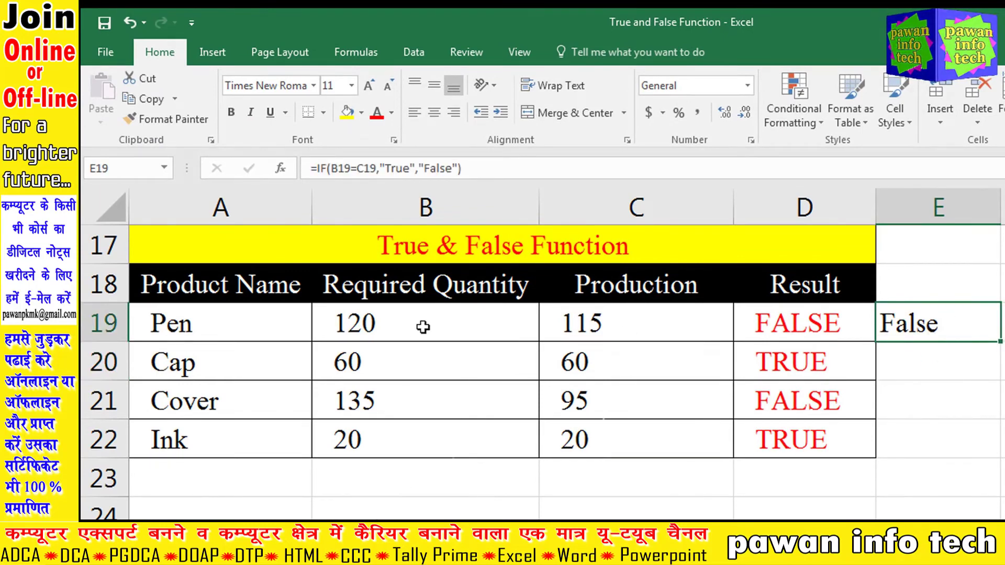
double_click(1000, 343)
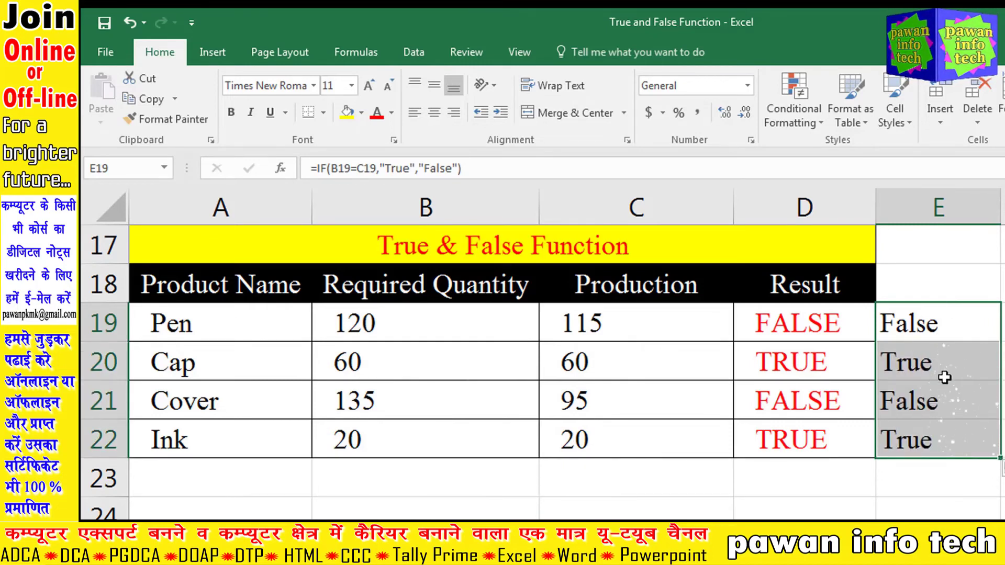
left_click(798, 372)
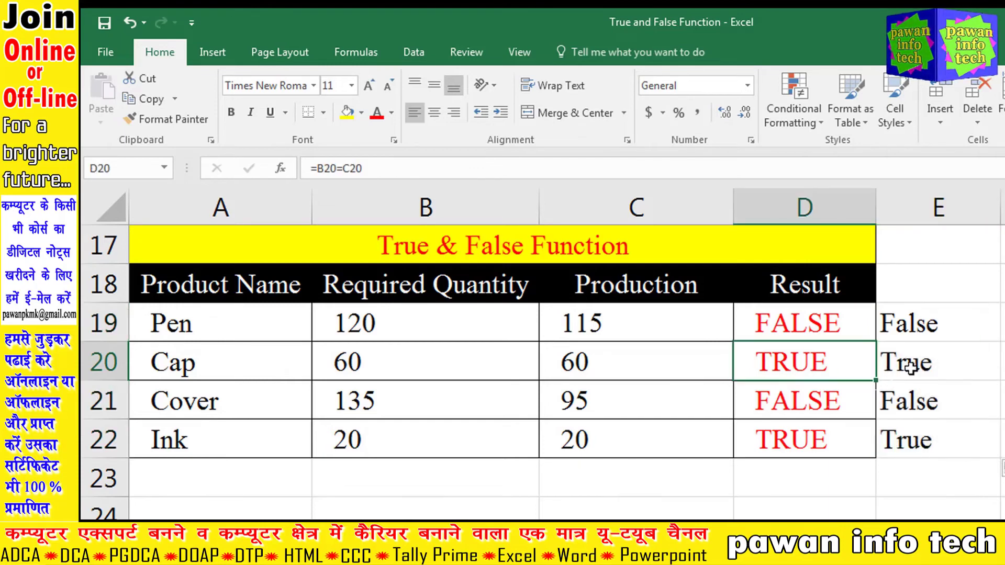
left_click(929, 366)
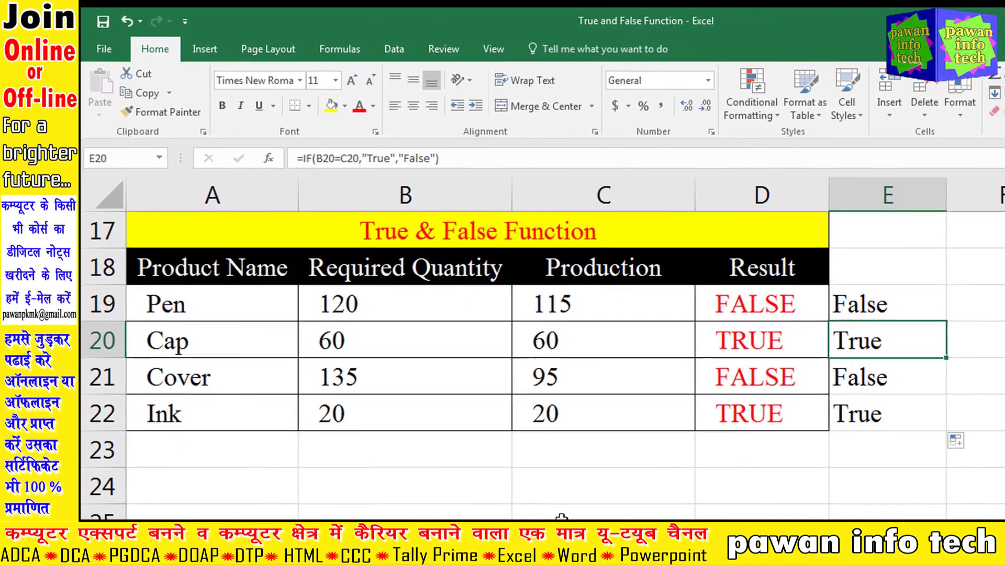
- Scroll up and down the sheet to look over both completed tables
scroll(538, 494, "up", 2)
scroll(538, 494, "up", 1)
scroll(538, 494, "up", 1)
scroll(527, 480, "up", 1)
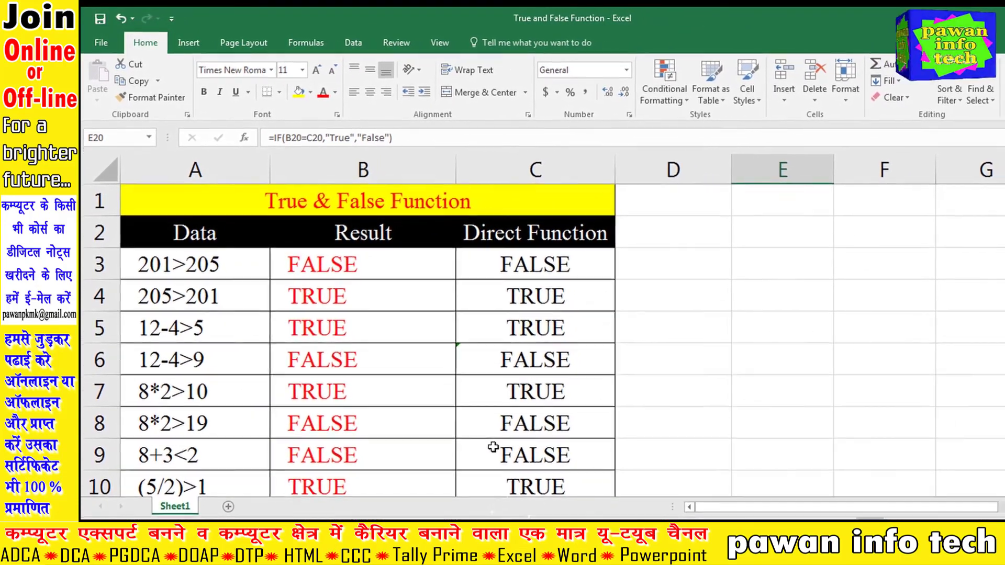
scroll(490, 447, "down", 2)
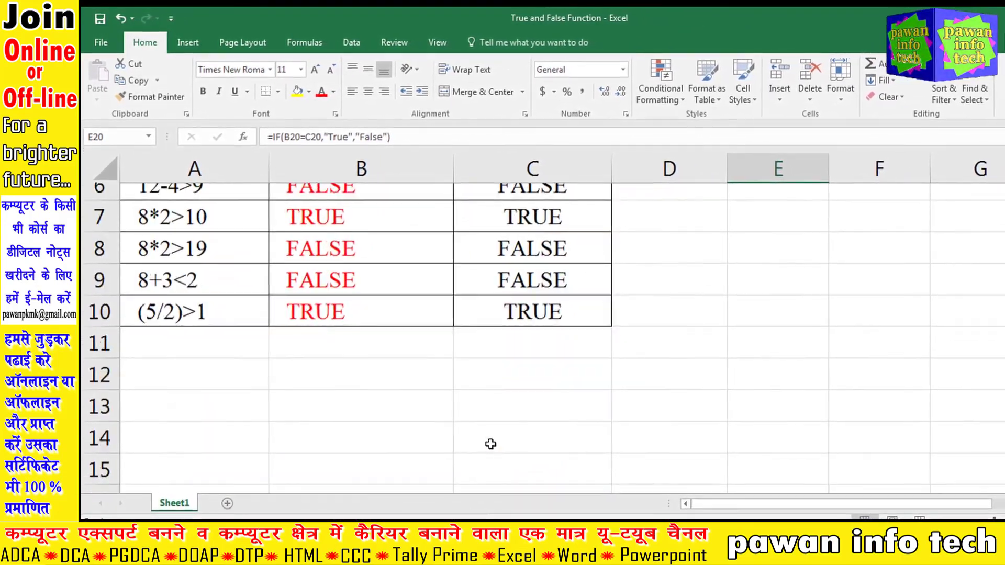
scroll(488, 442, "down", 3)
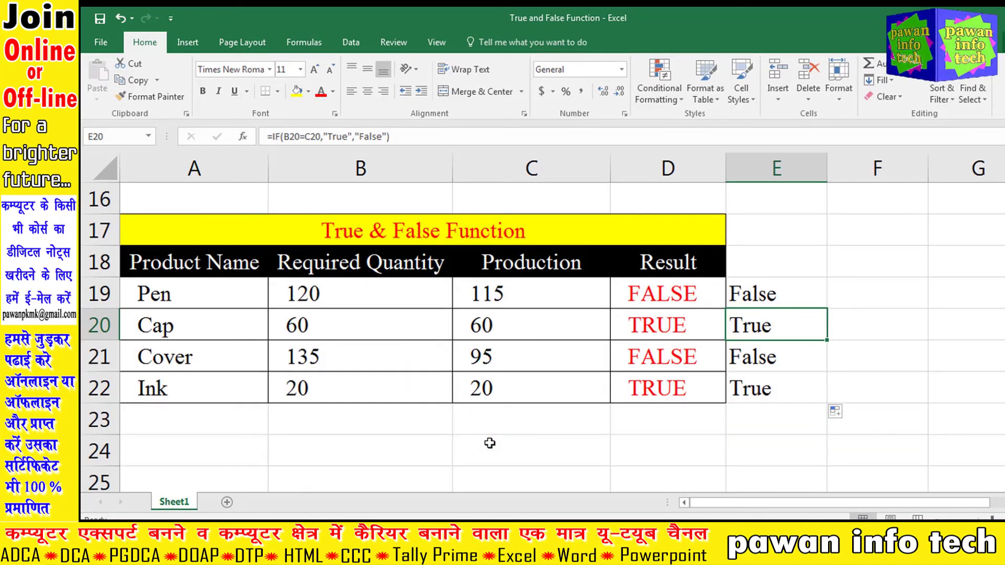
scroll(489, 444, "up", 2)
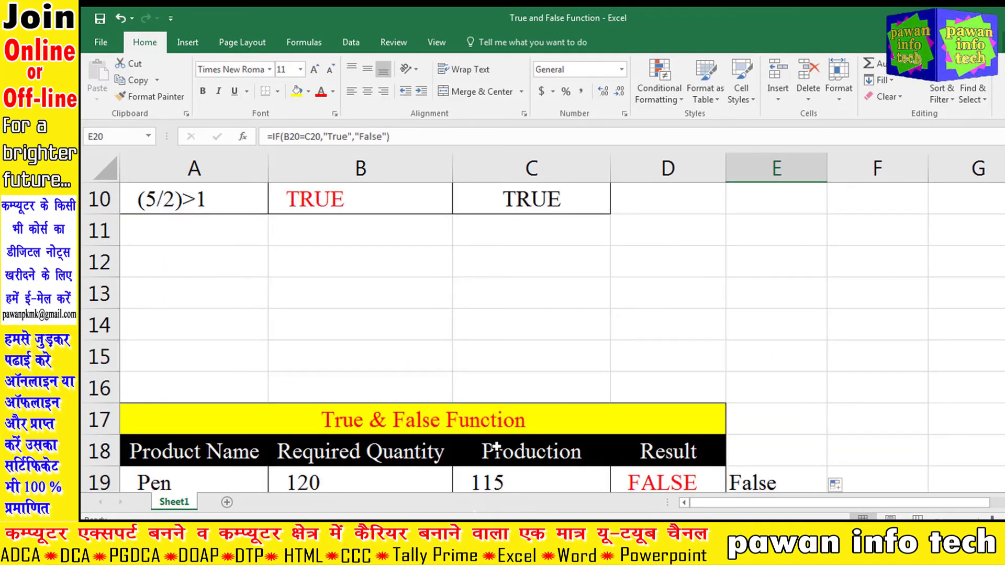
scroll(521, 423, "up", 1)
scroll(520, 366, "up", 2)
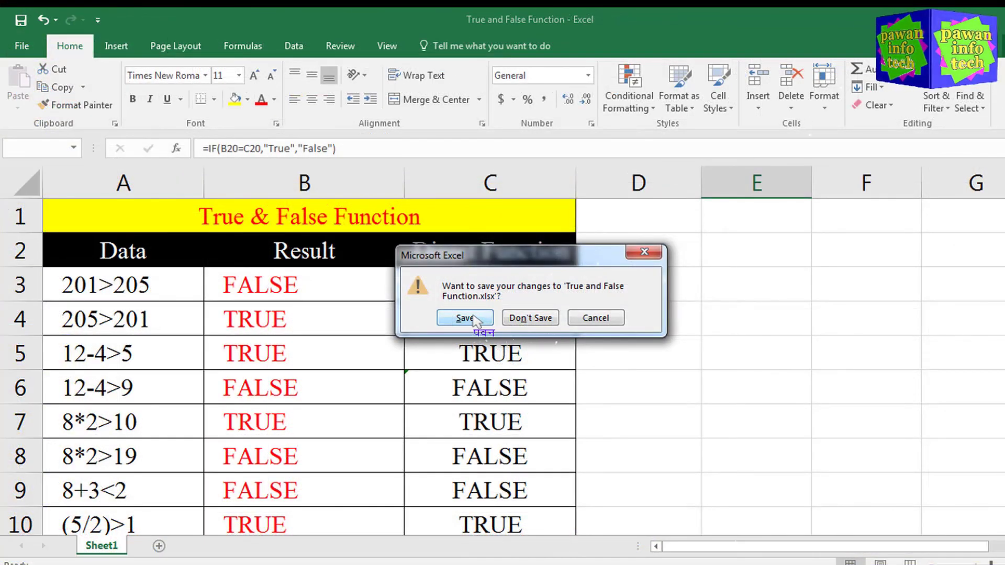
- Save the True and False Function workbook's changes so Excel closes
left_click(475, 321)
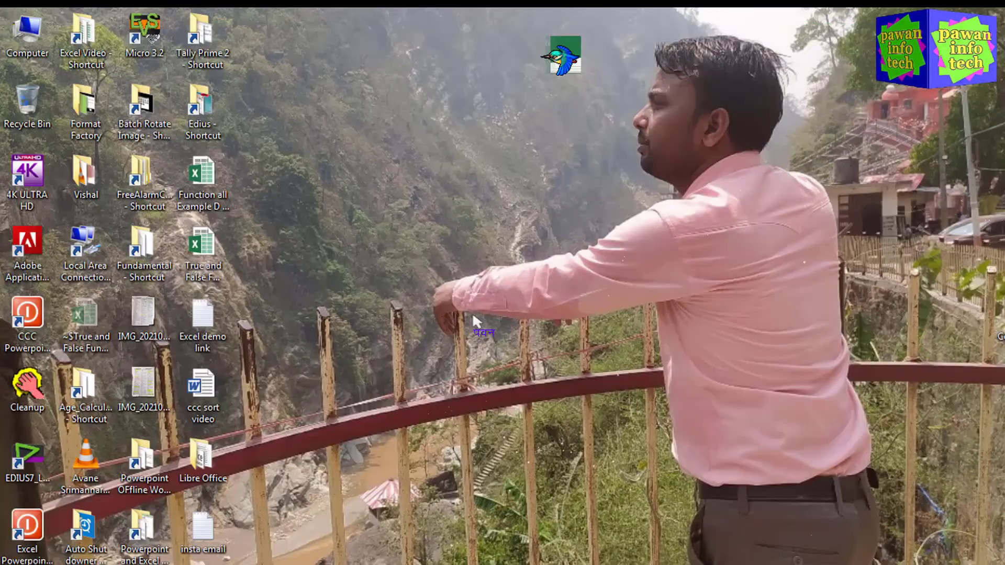
right_click(454, 173)
left_click(500, 217)
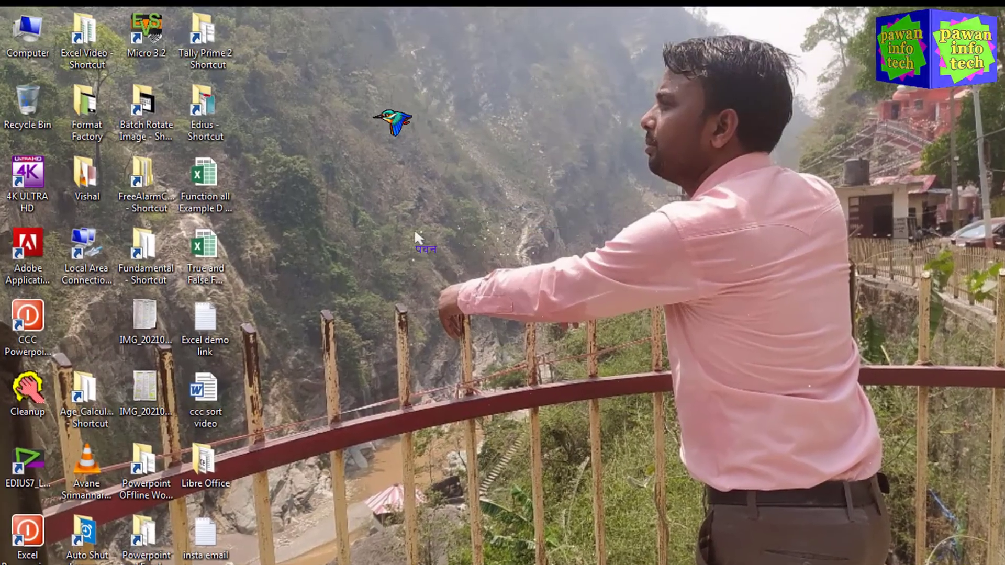
- Refresh the Windows desktop three times from its right-click menu
right_click(414, 229)
left_click(460, 279)
right_click(411, 266)
left_click(450, 294)
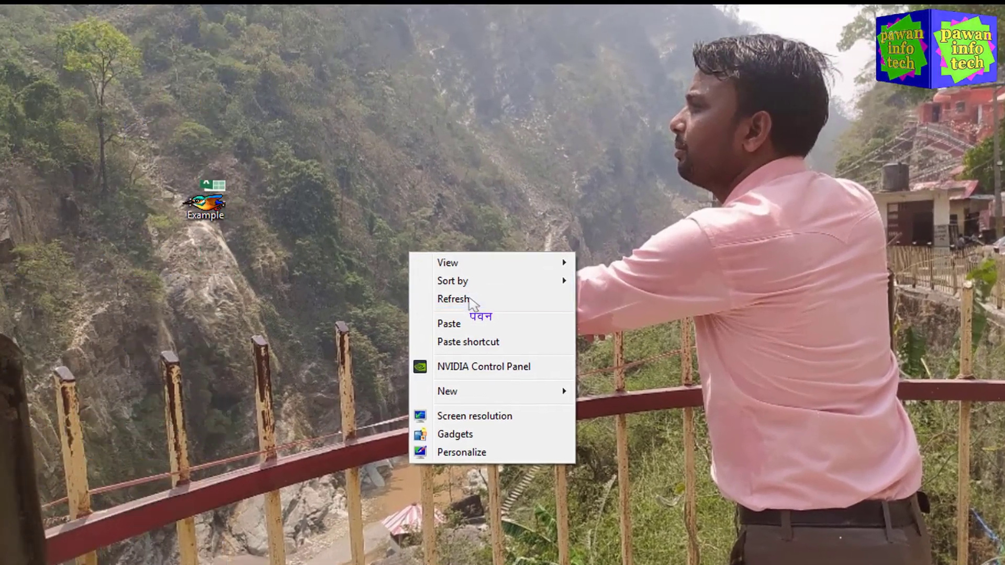
right_click(411, 250)
left_click(448, 298)
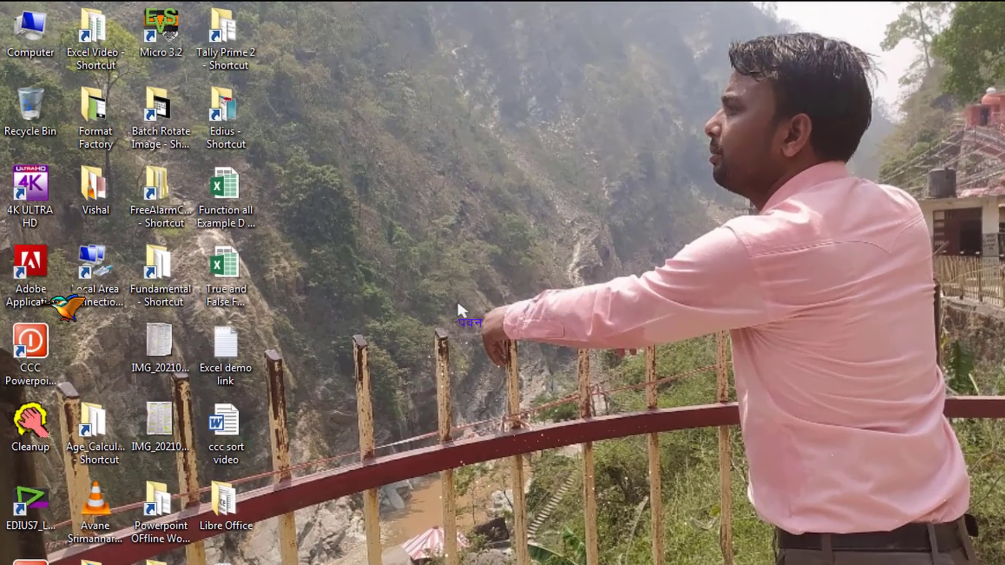